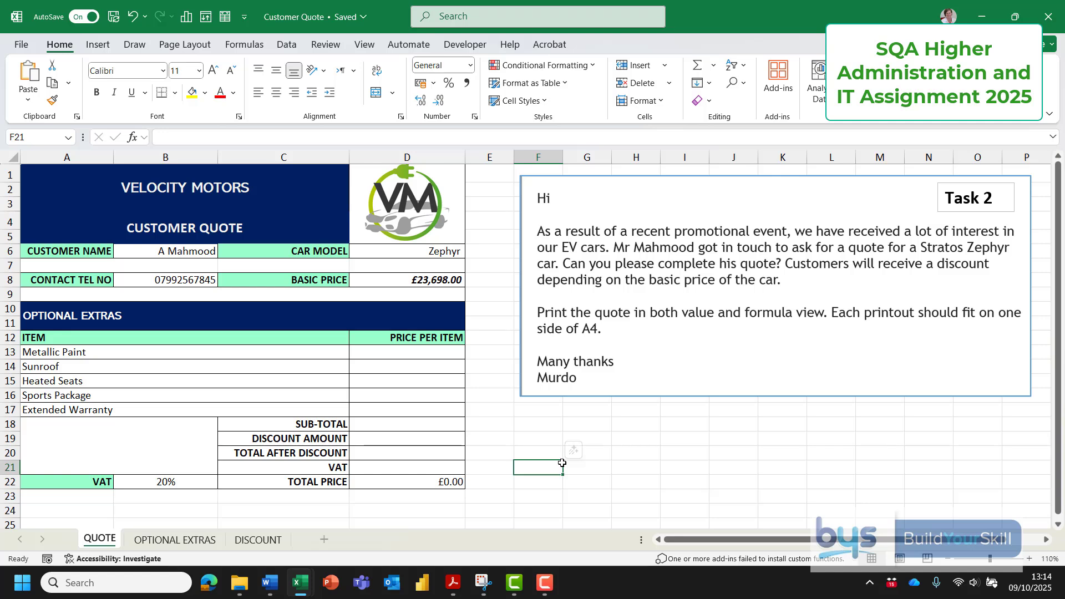
# Review the basic price in the quote, the item prices on the OPTIONAL EXTRAS sheet and the rates on the DISCOUNT sheet.
pyautogui.click(420, 279)
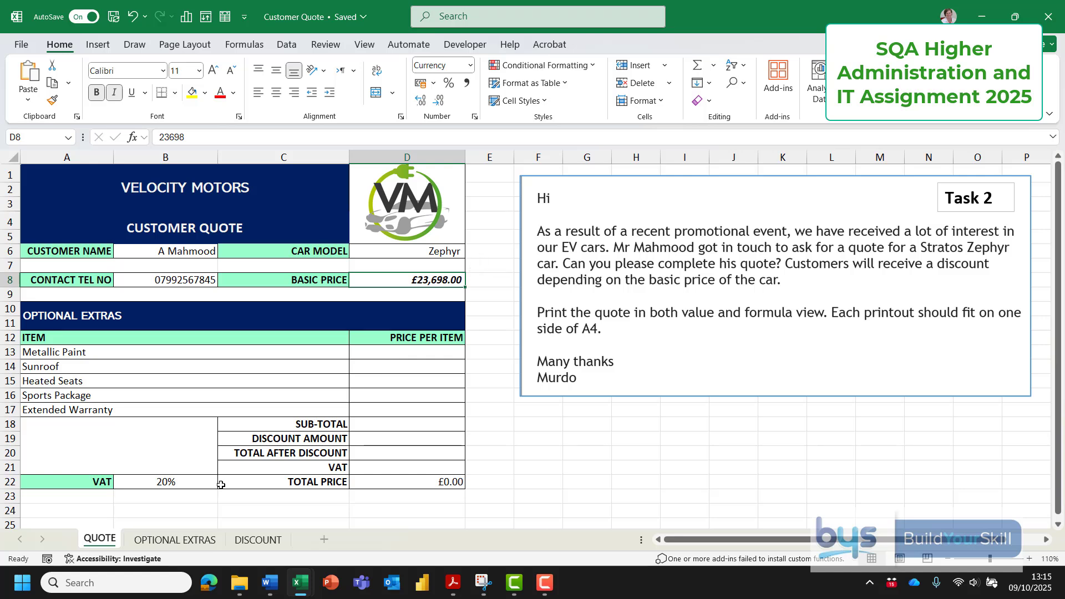
pyautogui.click(173, 542)
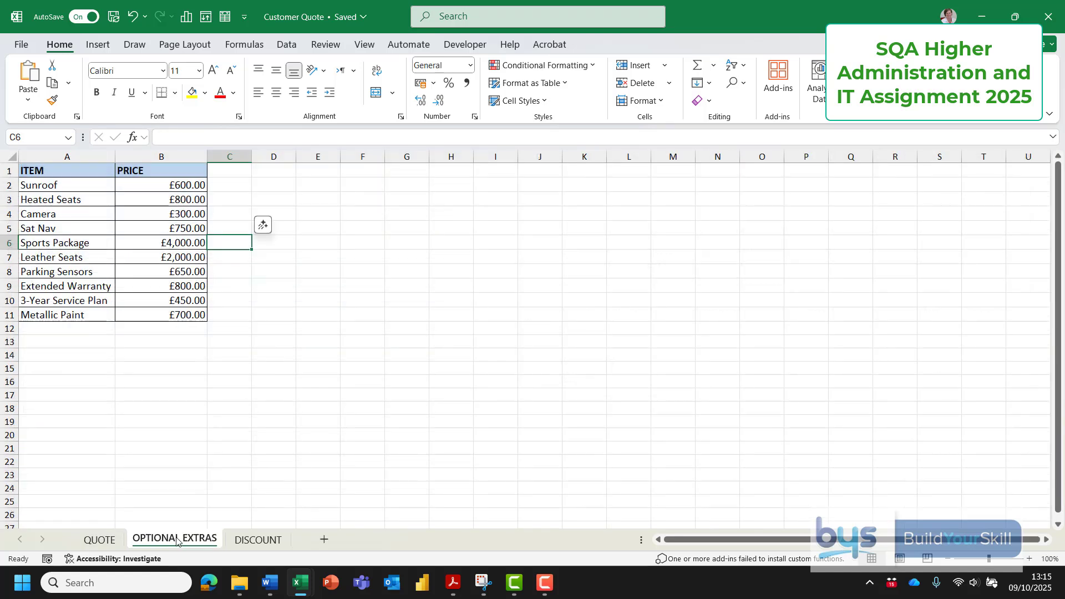
pyautogui.click(72, 162)
pyautogui.click(147, 158)
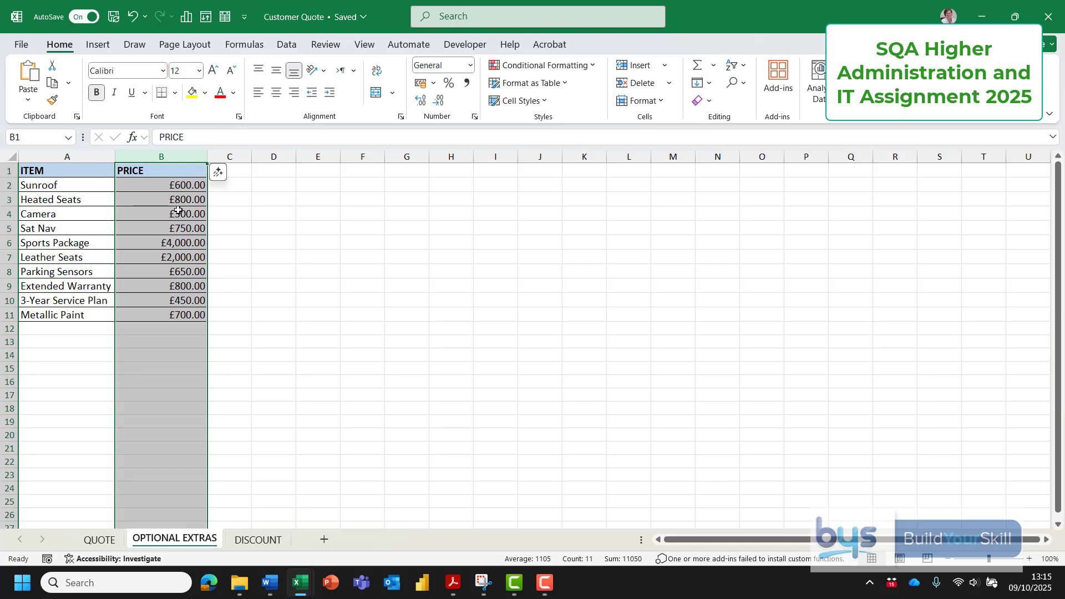
pyautogui.click(243, 536)
pyautogui.click(75, 250)
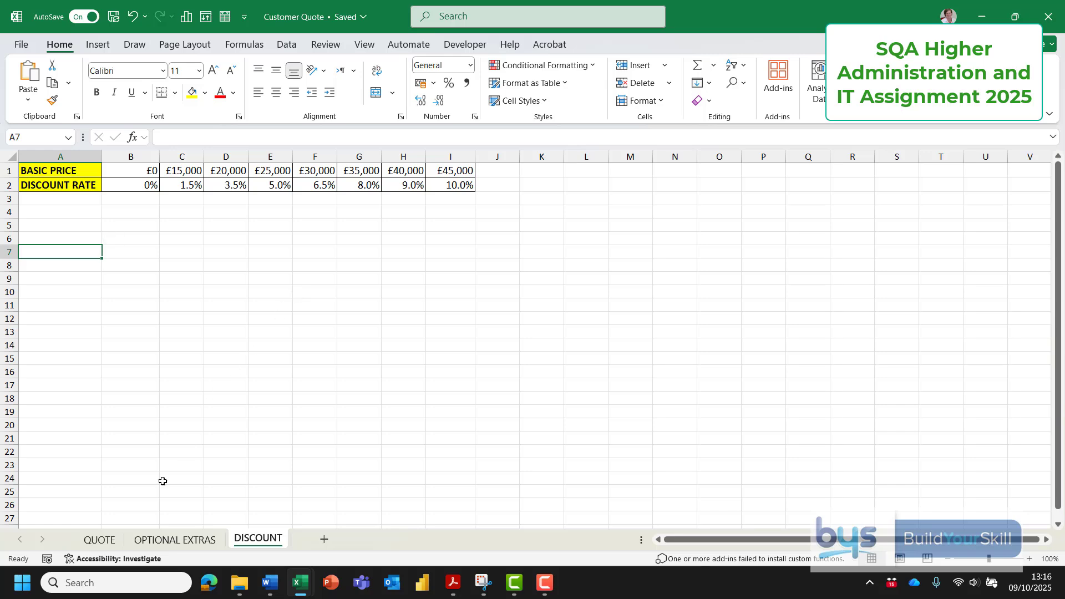
pyautogui.click(98, 540)
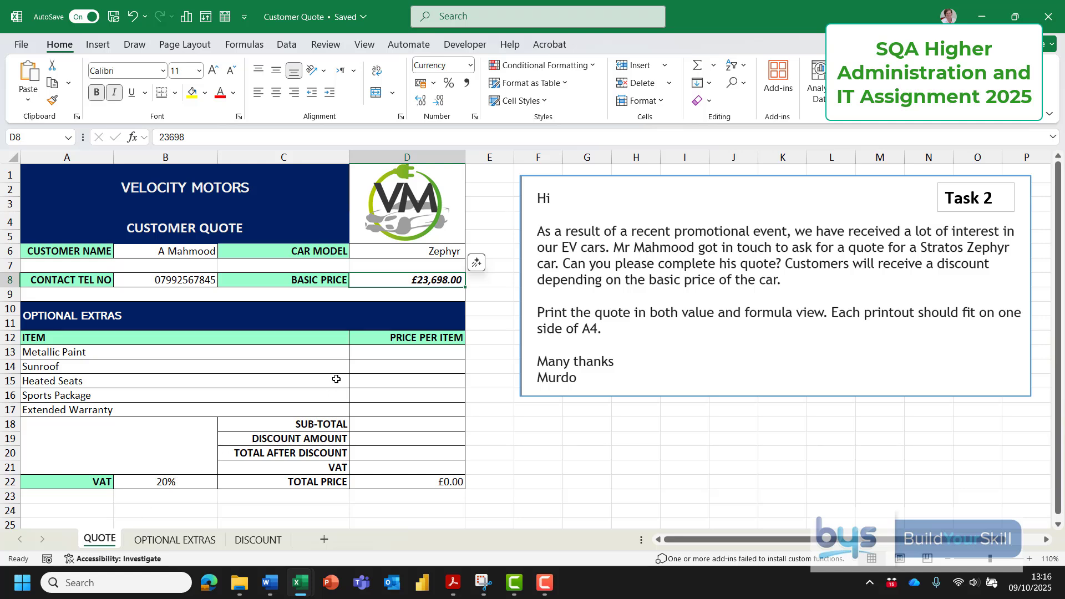
pyautogui.click(382, 354)
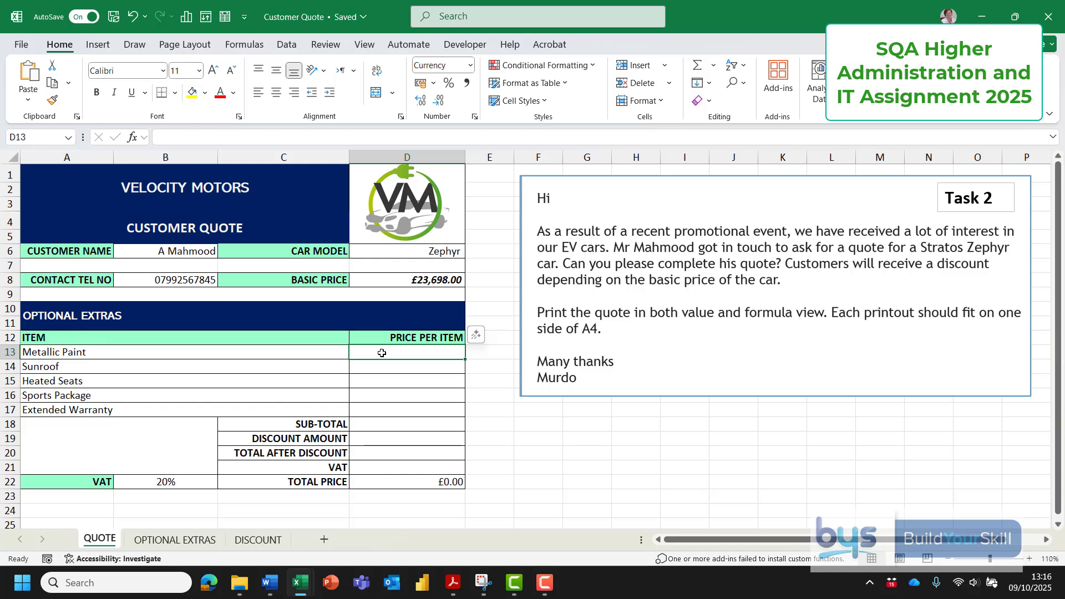
pyautogui.write('=')
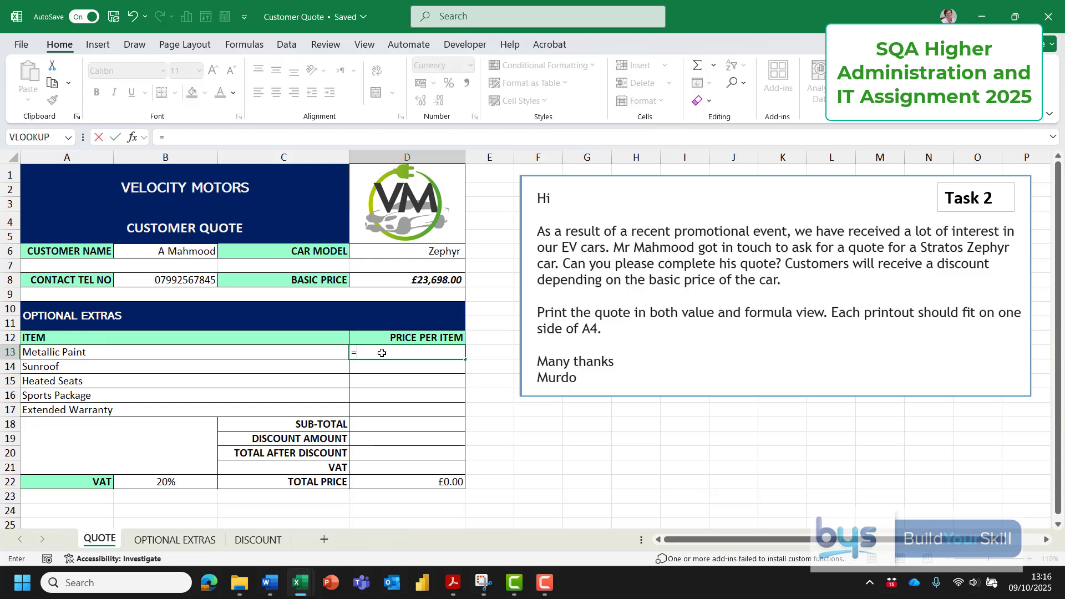
pyautogui.write('vl')
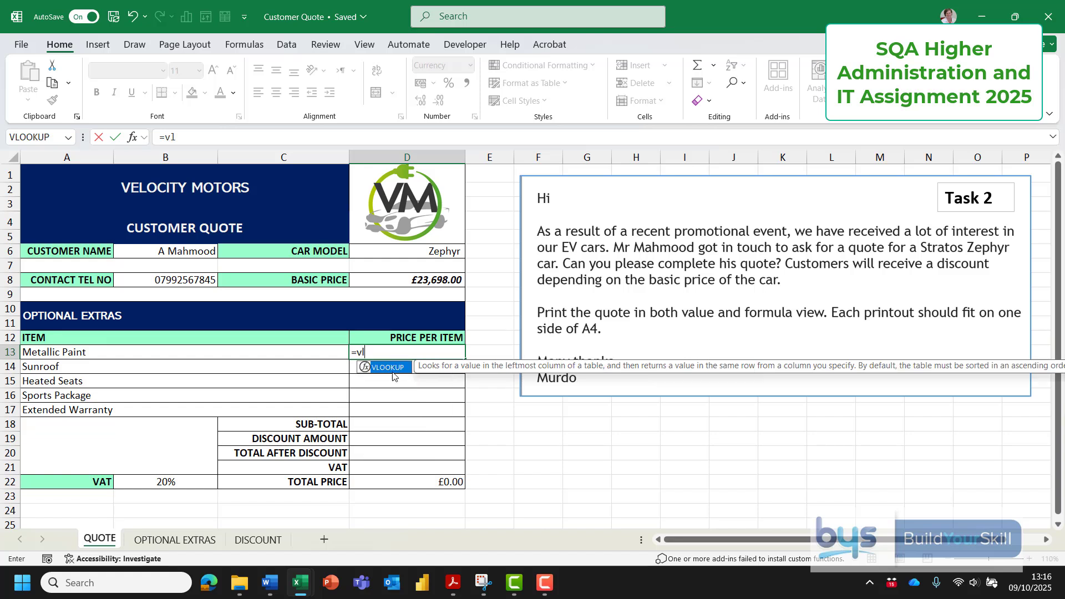
pyautogui.doubleClick(389, 367)
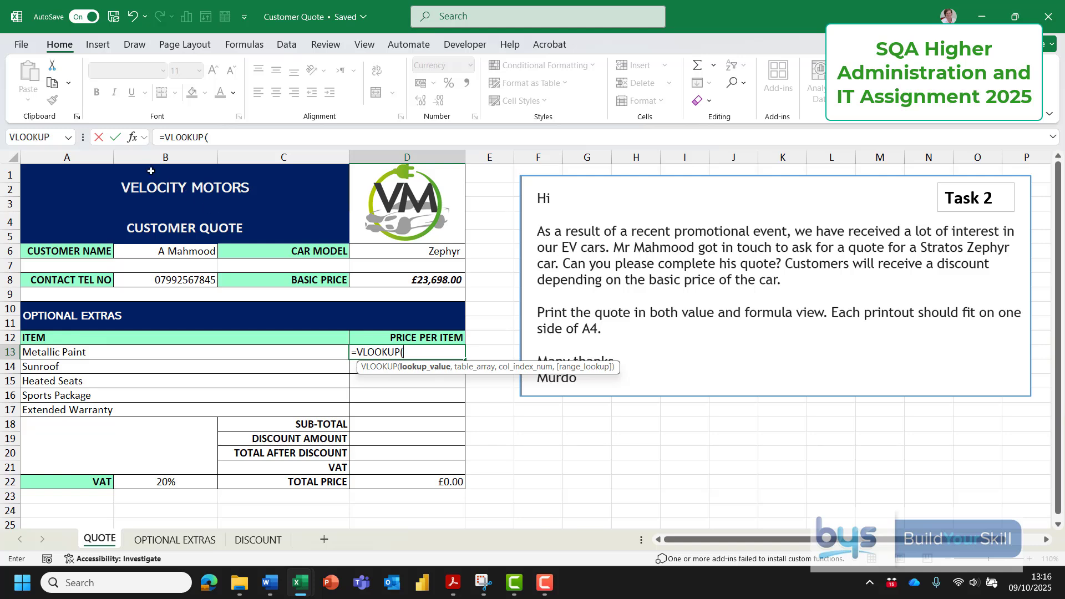
pyautogui.click(133, 140)
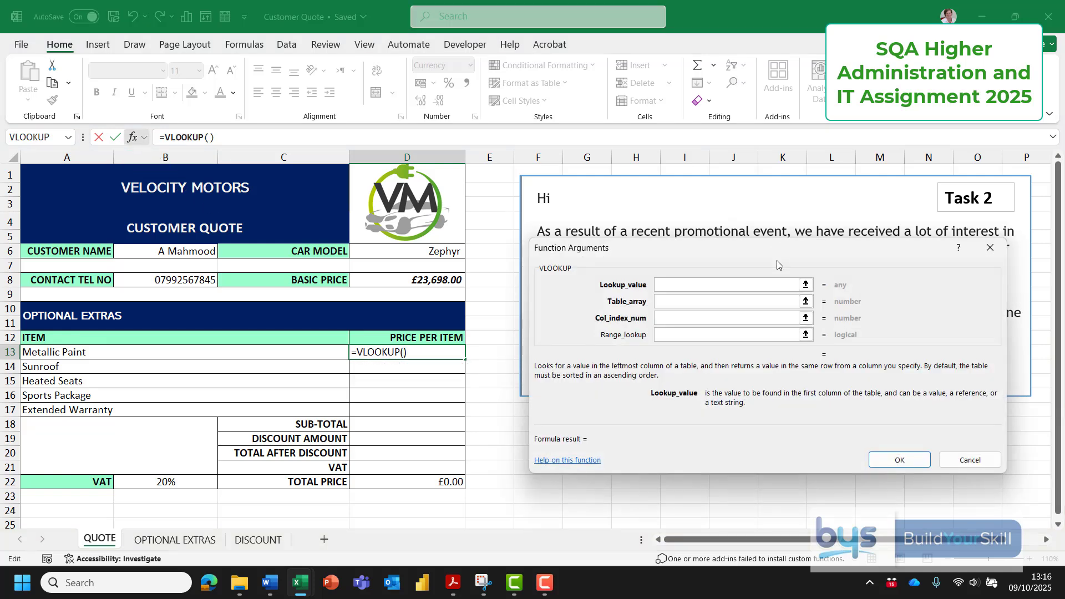
pyautogui.moveTo(738, 255); pyautogui.dragTo(697, 188)
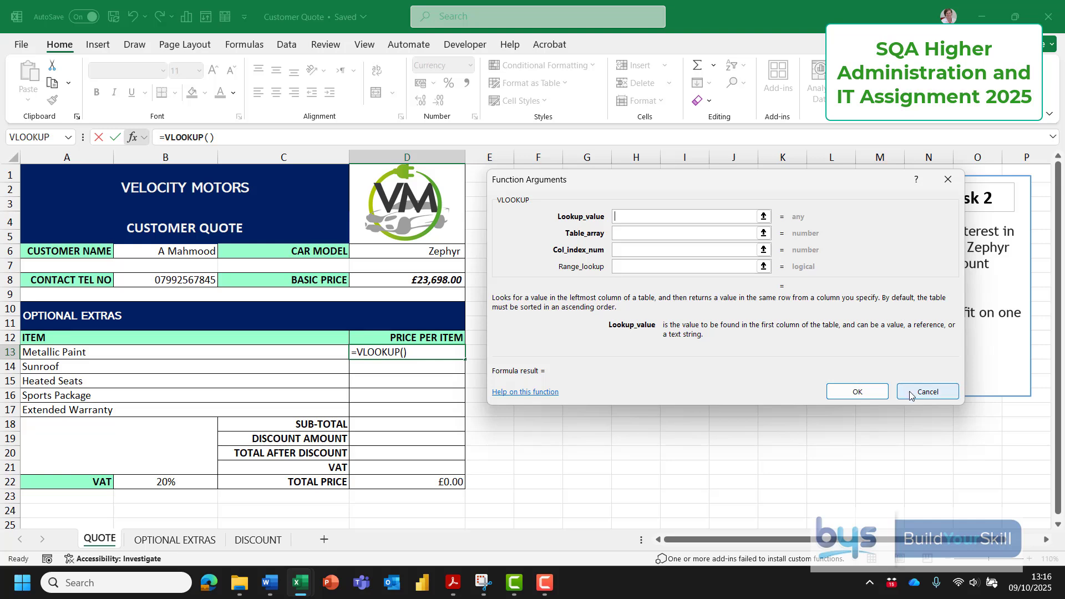
pyautogui.click(927, 391)
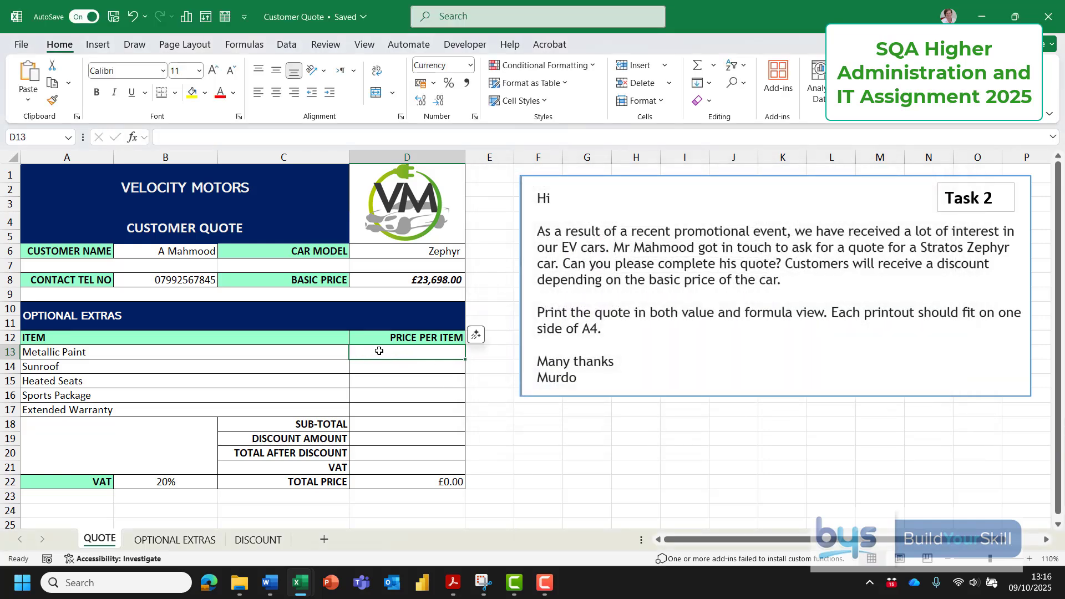
# Start a VLOOKUP function in D13 of the QUOTE sheet with A13 (Metallic Paint) as the lookup value.
pyautogui.write('=')
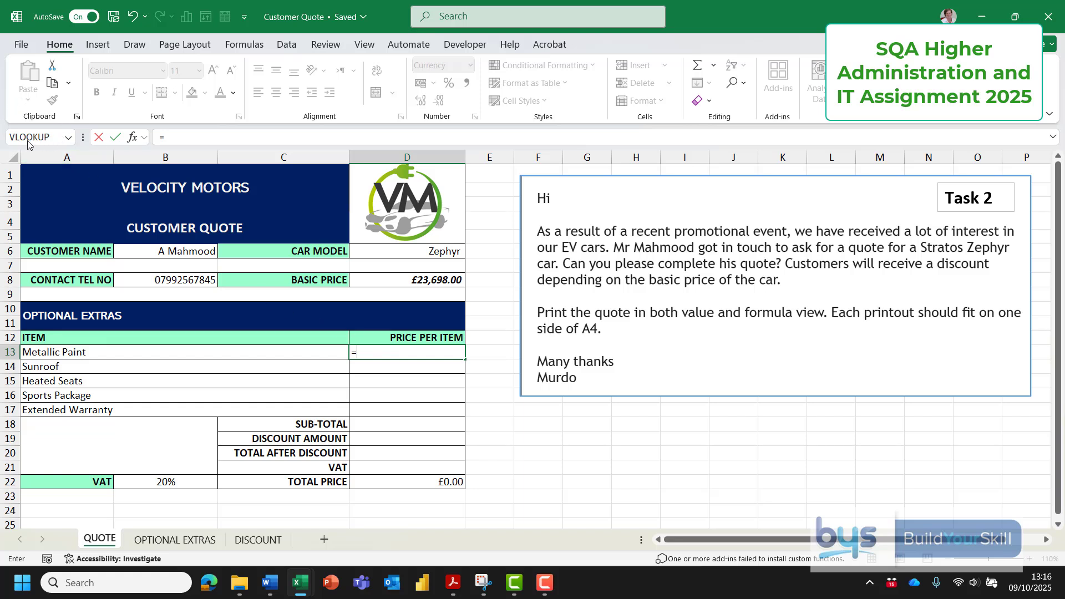
pyautogui.click(68, 137)
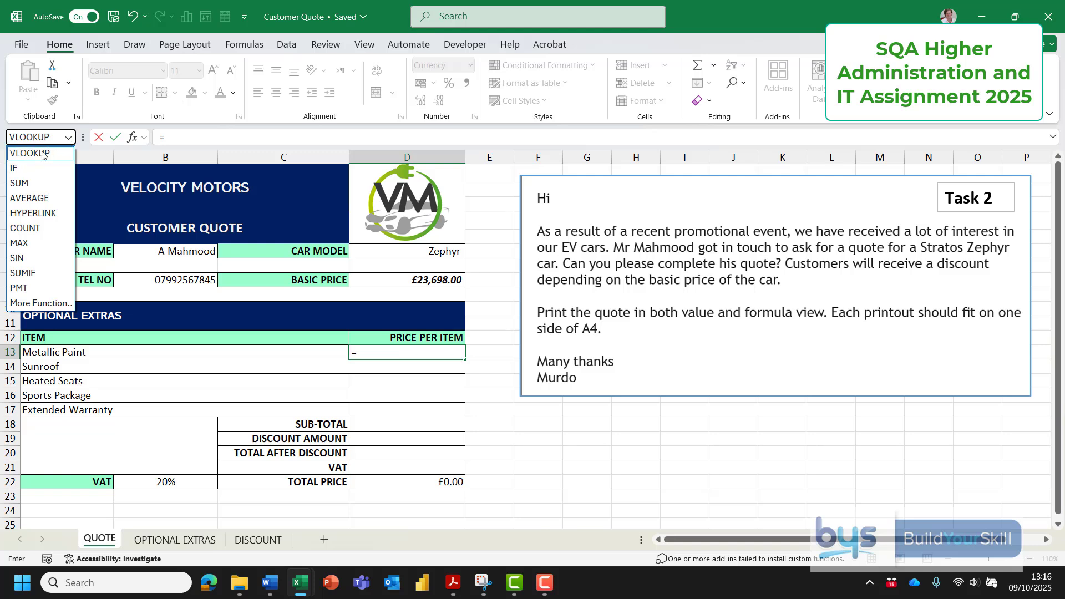
pyautogui.click(42, 154)
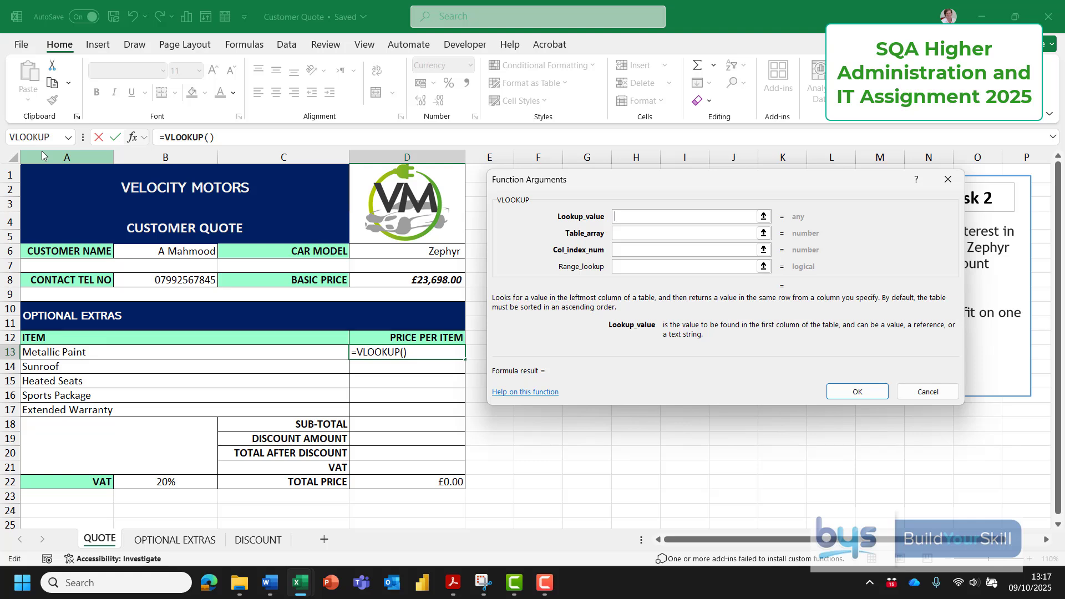
pyautogui.click(50, 353)
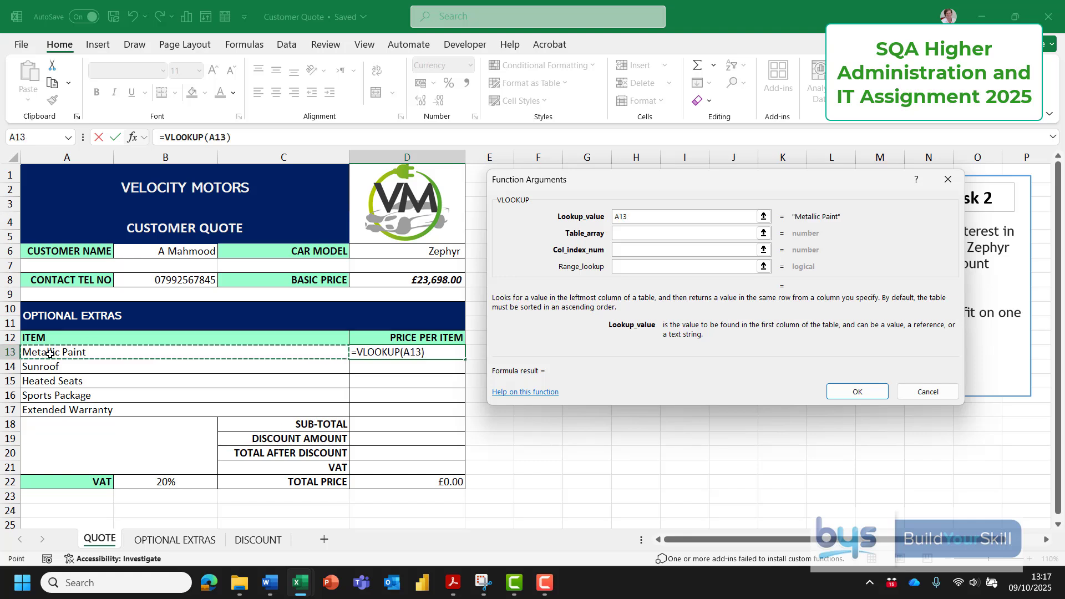
# Set the VLOOKUP's table array to the absolute range $A$2:$B$11 on the OPTIONAL EXTRAS sheet.
pyautogui.click(625, 232)
pyautogui.click(625, 233)
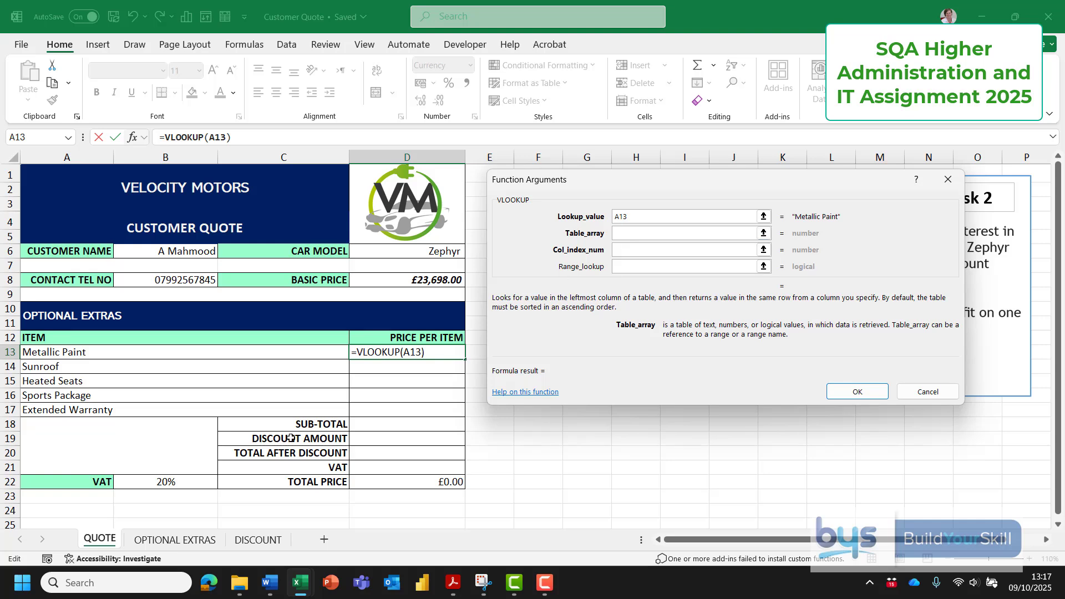
pyautogui.click(166, 540)
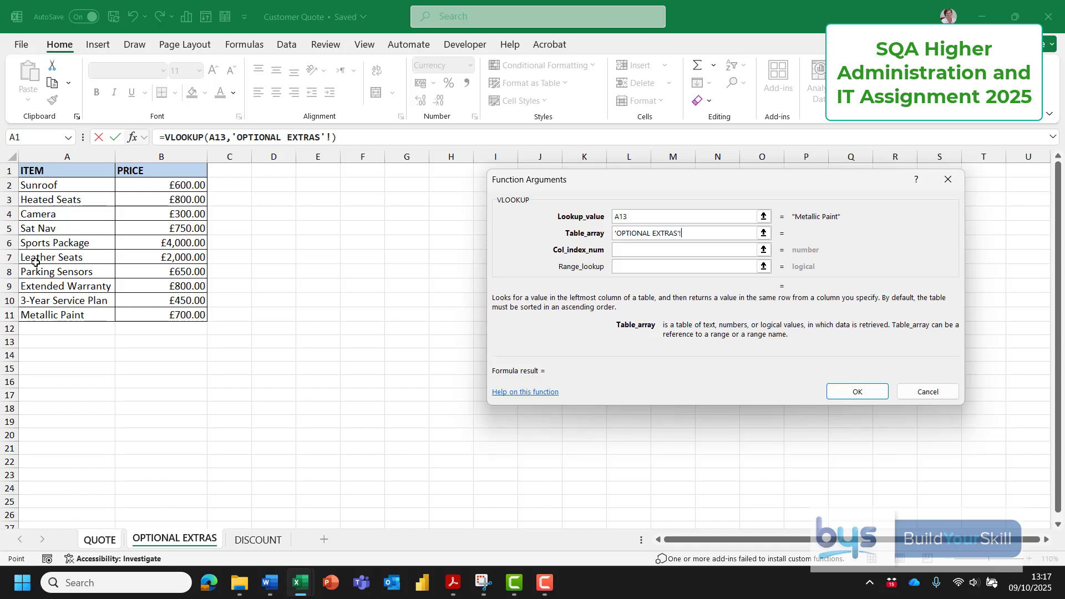
pyautogui.click(35, 187)
pyautogui.moveTo(35, 186); pyautogui.dragTo(146, 317)
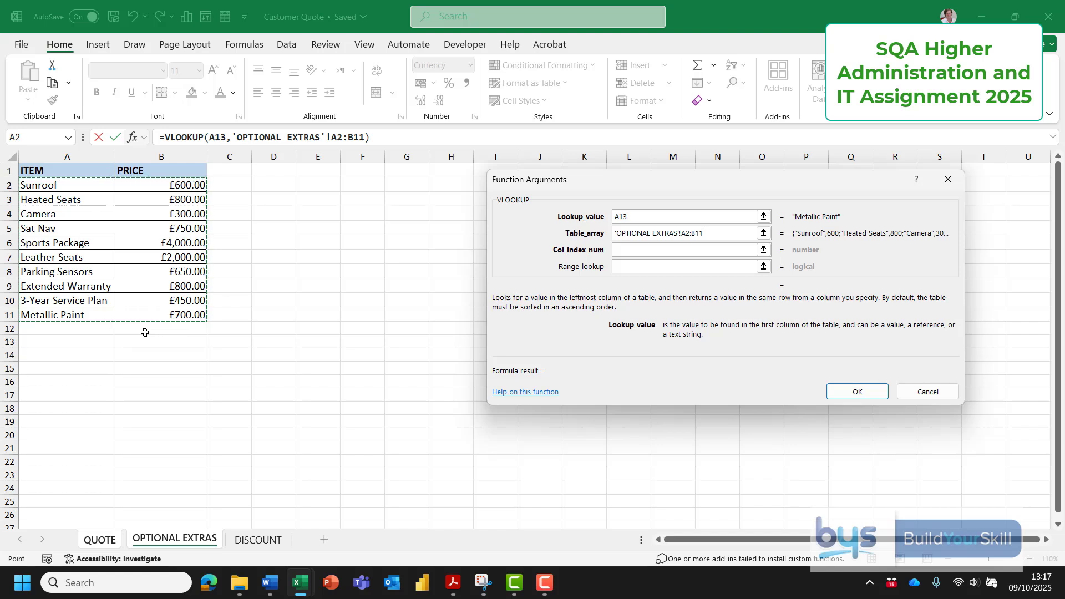
pyautogui.press('F4')
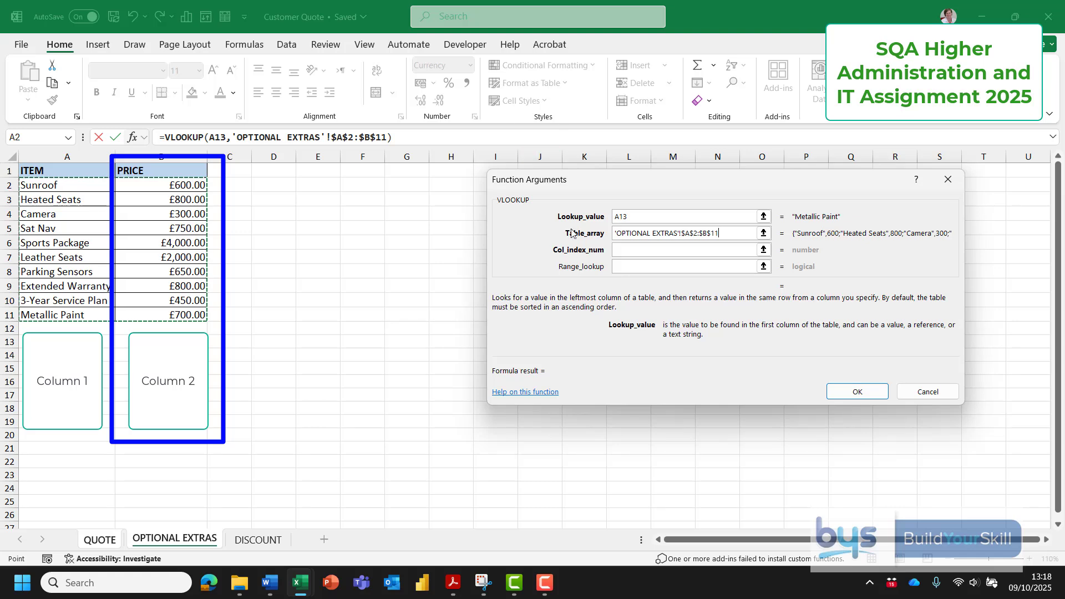
# Set the column index to 2 and the range lookup to False, and complete the VLOOKUP in D13.
pyautogui.click(622, 247)
pyautogui.write('2')
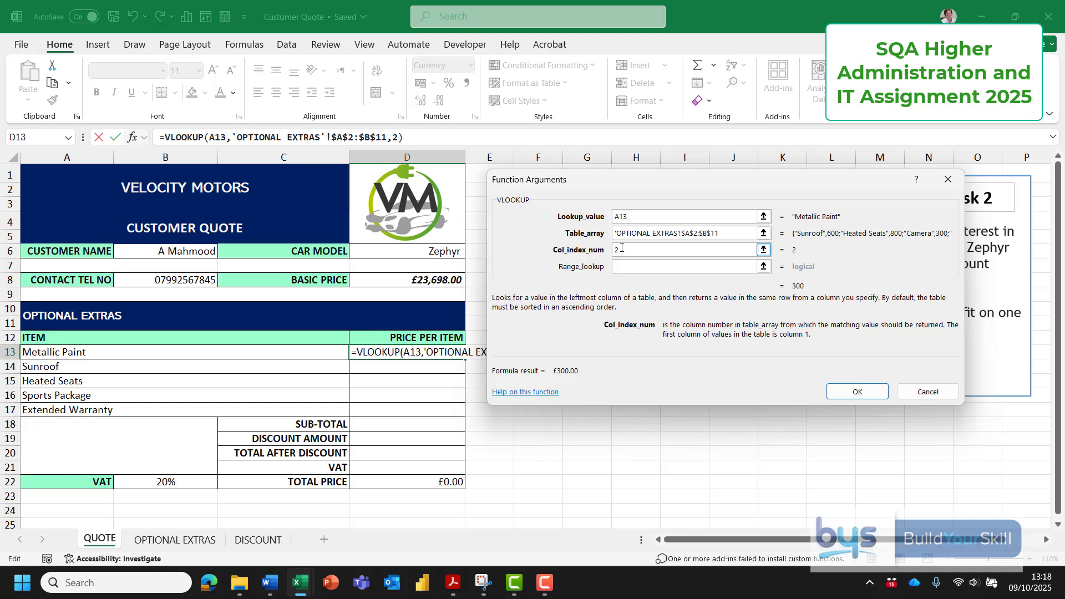
pyautogui.click(625, 267)
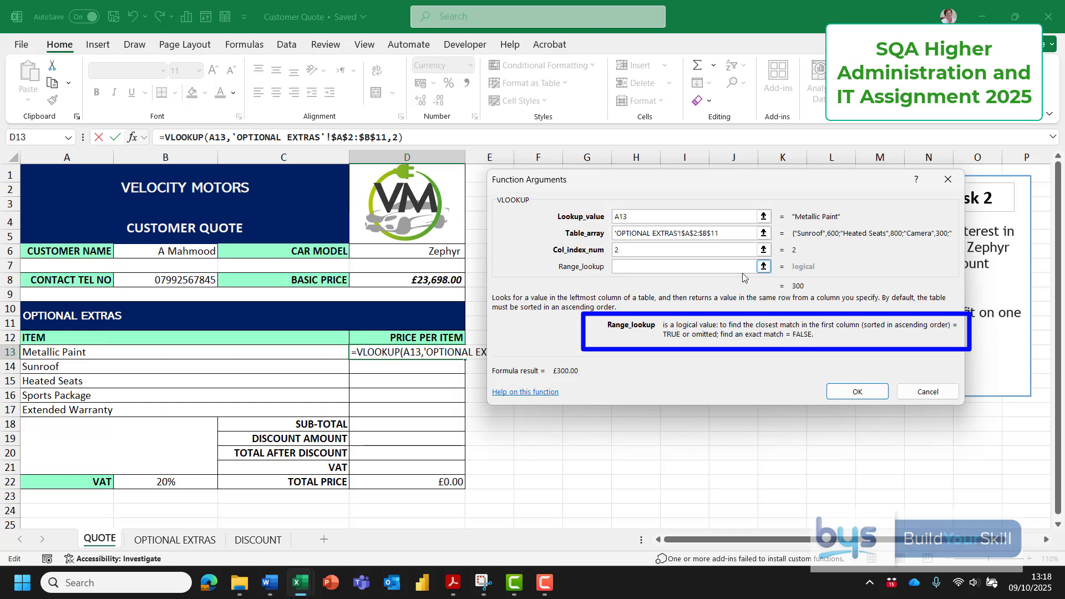
pyautogui.write('Fal')
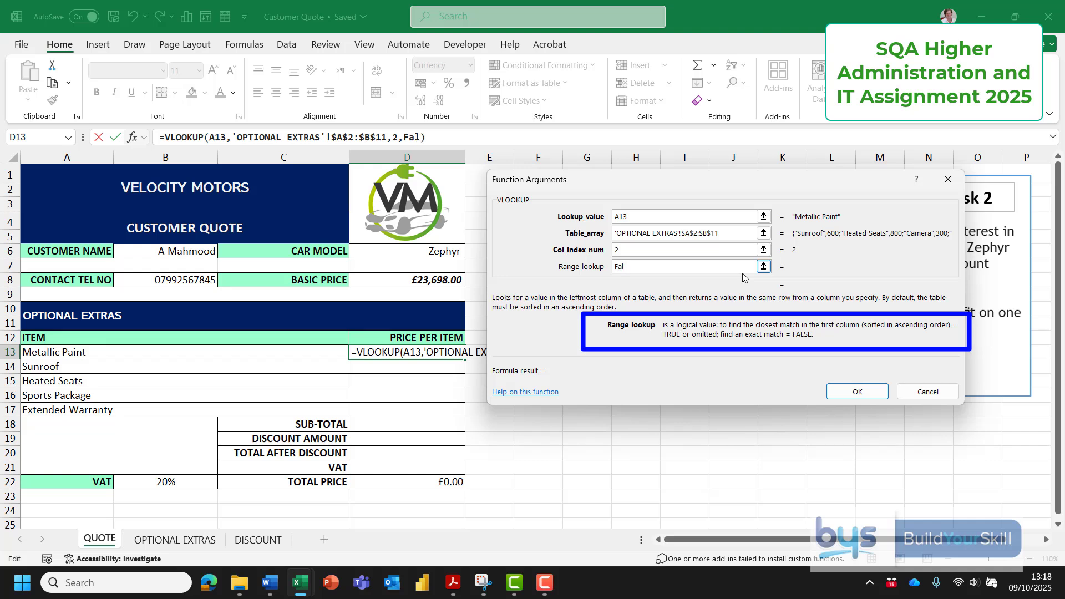
pyautogui.write('se')
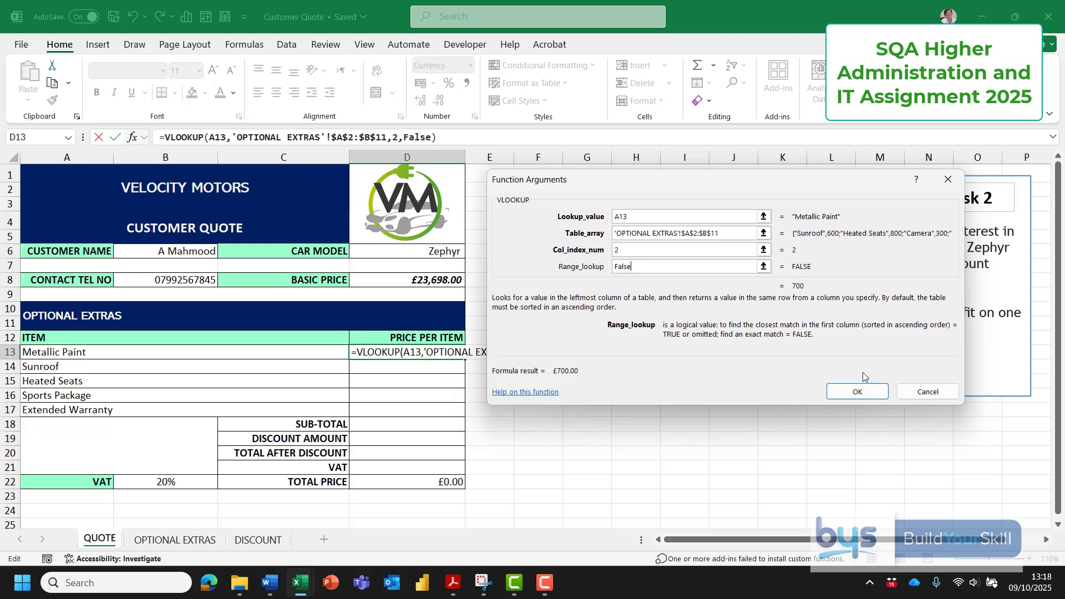
pyautogui.click(853, 392)
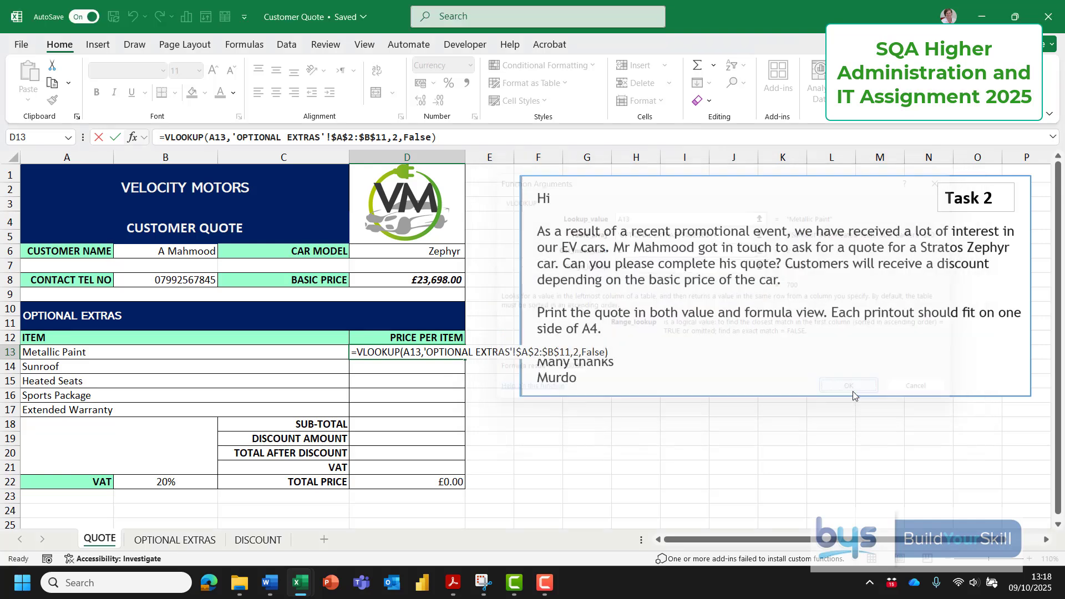
# Check the Metallic Paint price on the OPTIONAL EXTRAS sheet and copy the quote's D13 formula down to D17.
pyautogui.click(175, 539)
pyautogui.click(157, 314)
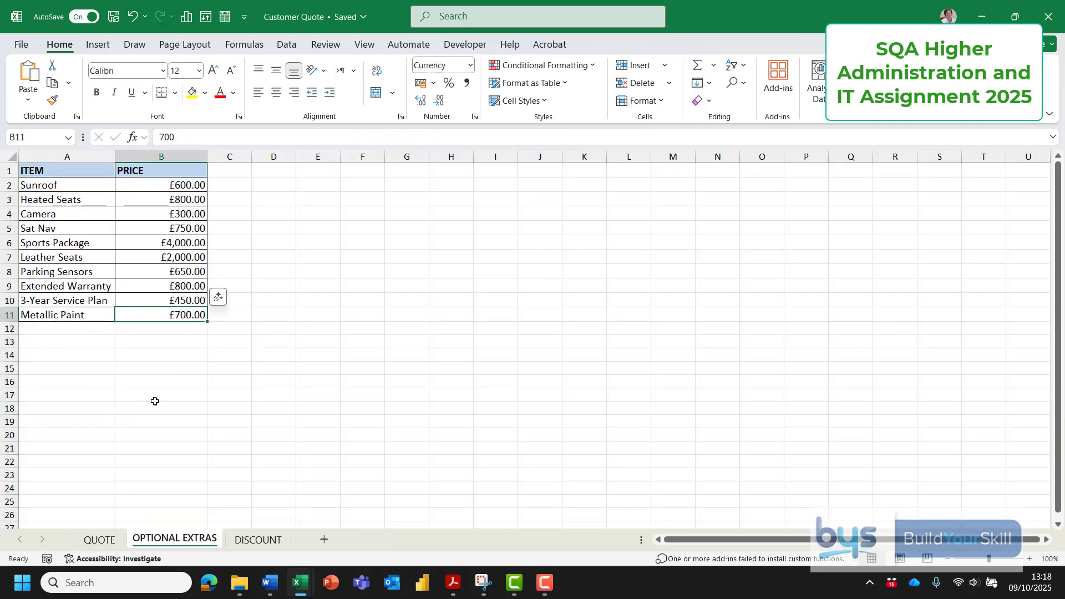
pyautogui.click(96, 540)
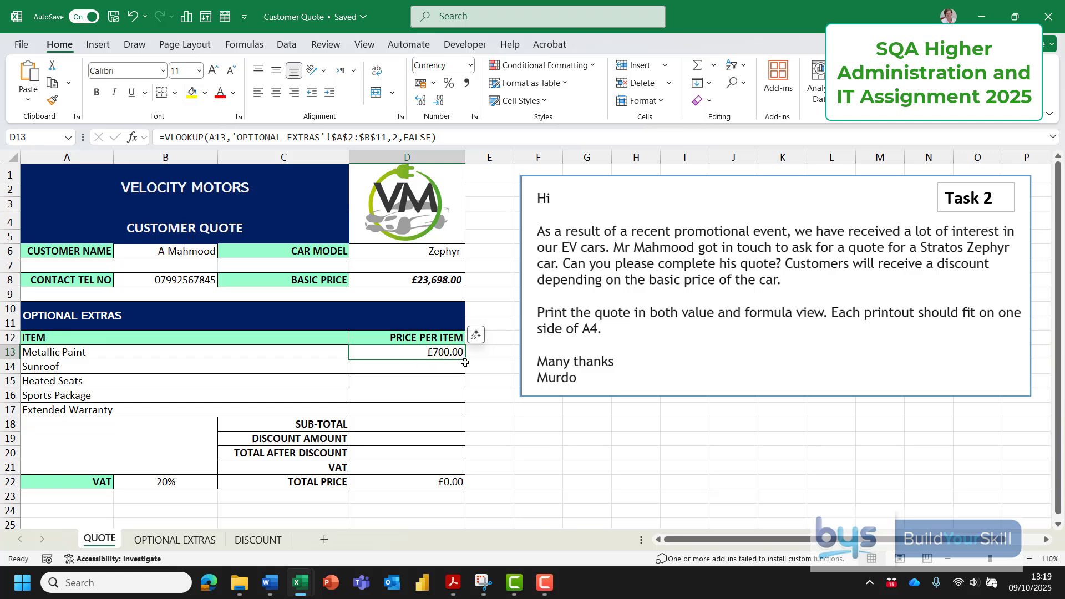
pyautogui.moveTo(466, 360); pyautogui.dragTo(453, 412)
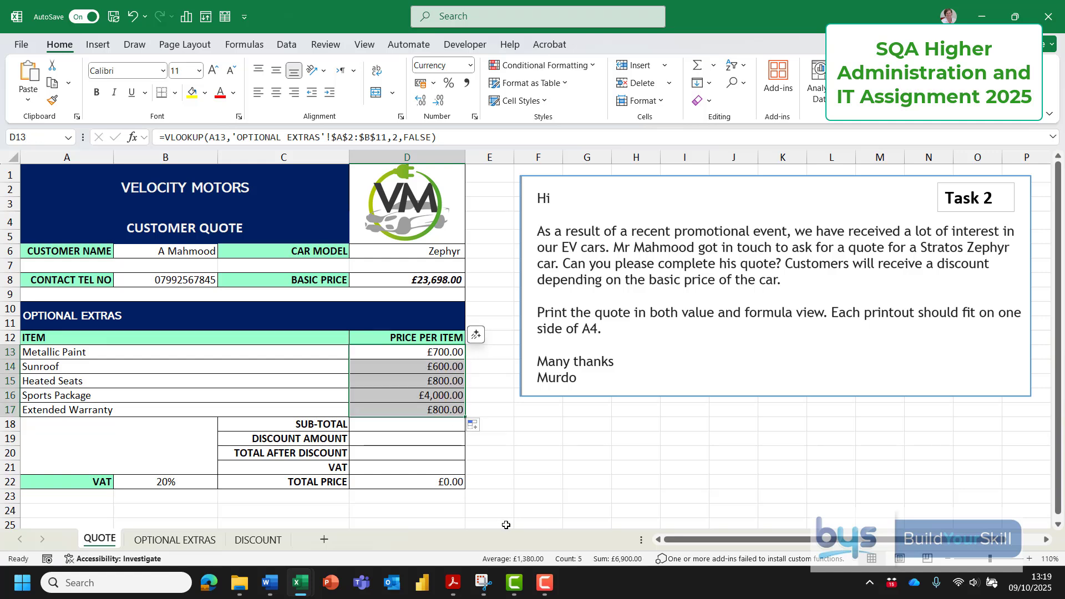
# Calculate the sub-total in D18 from the basic price and the optional extras with =SUM(D8,D13:D17).
pyautogui.click(418, 425)
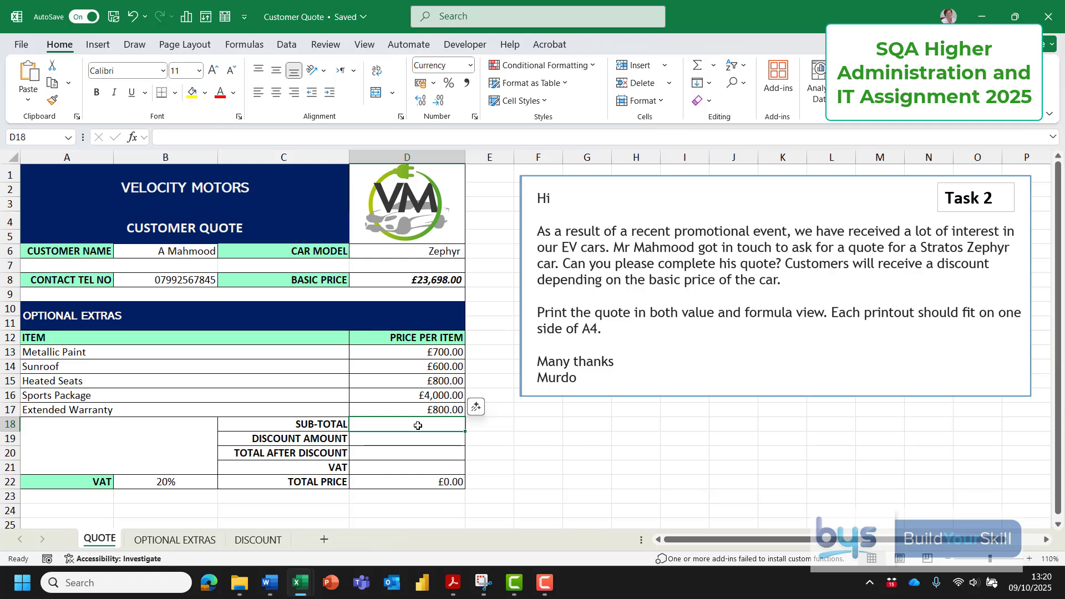
pyautogui.click(698, 65)
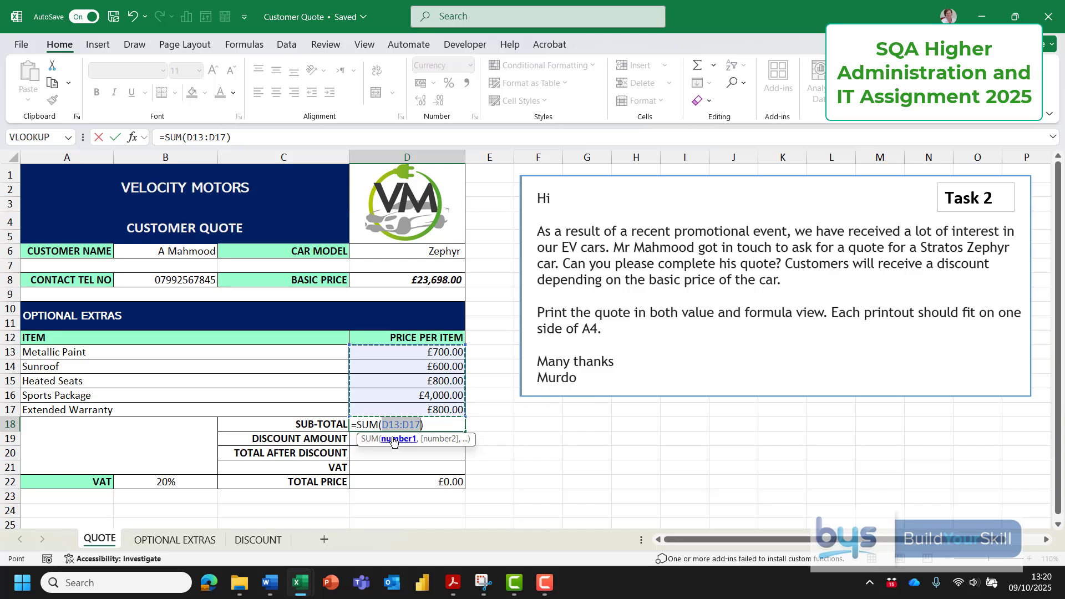
pyautogui.click(404, 283)
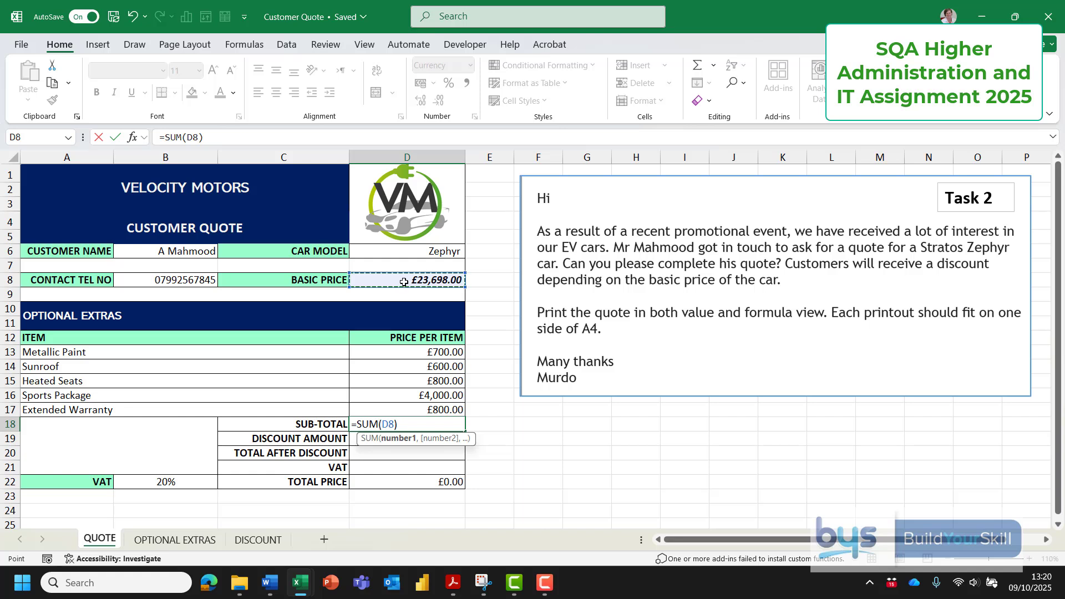
pyautogui.write(',')
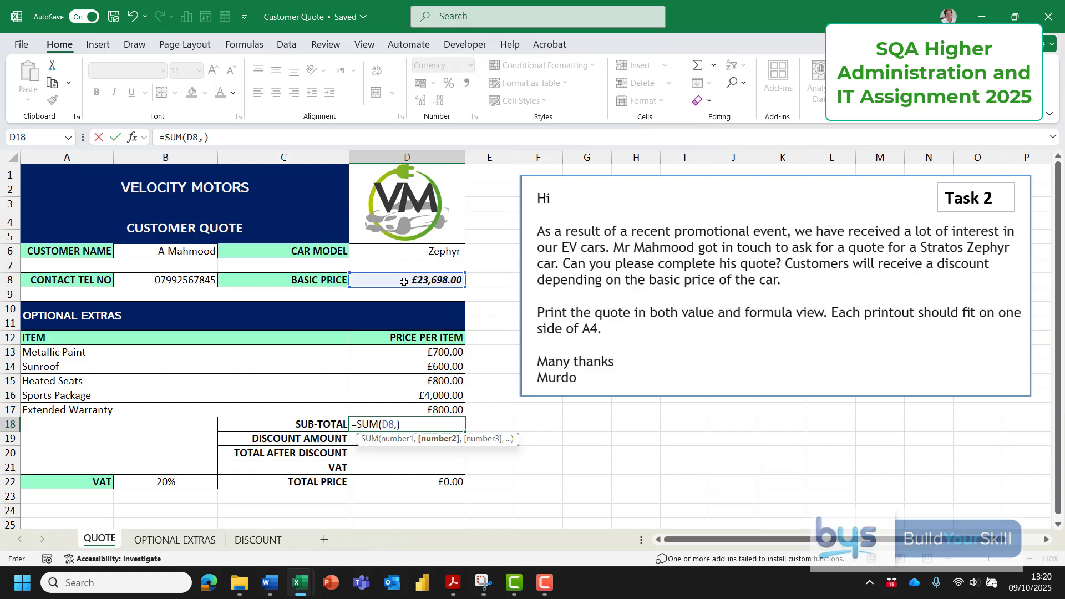
pyautogui.moveTo(427, 352); pyautogui.dragTo(416, 405)
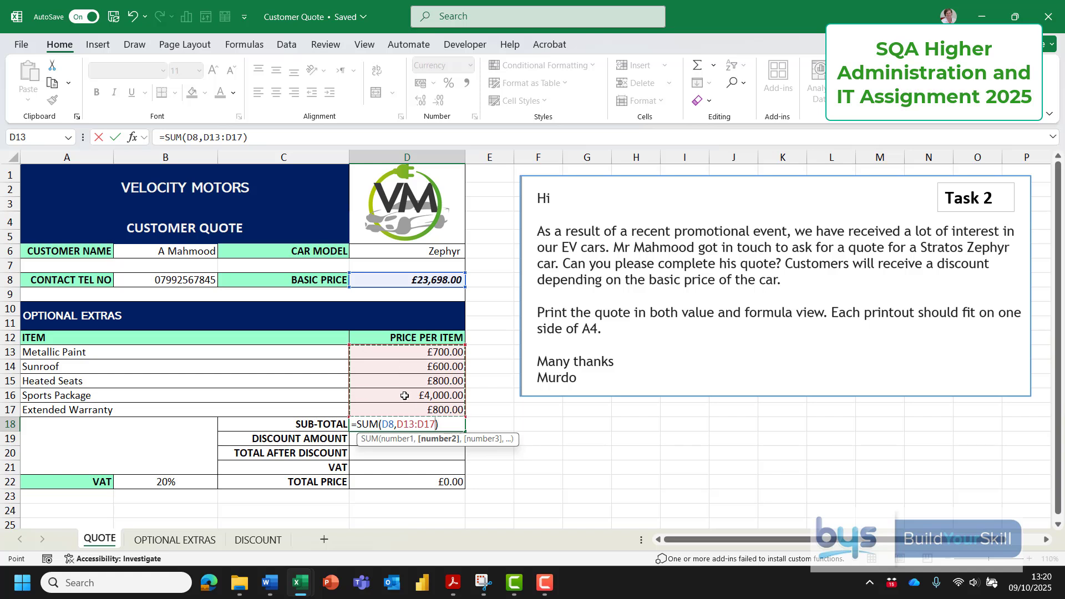
pyautogui.press('Return')
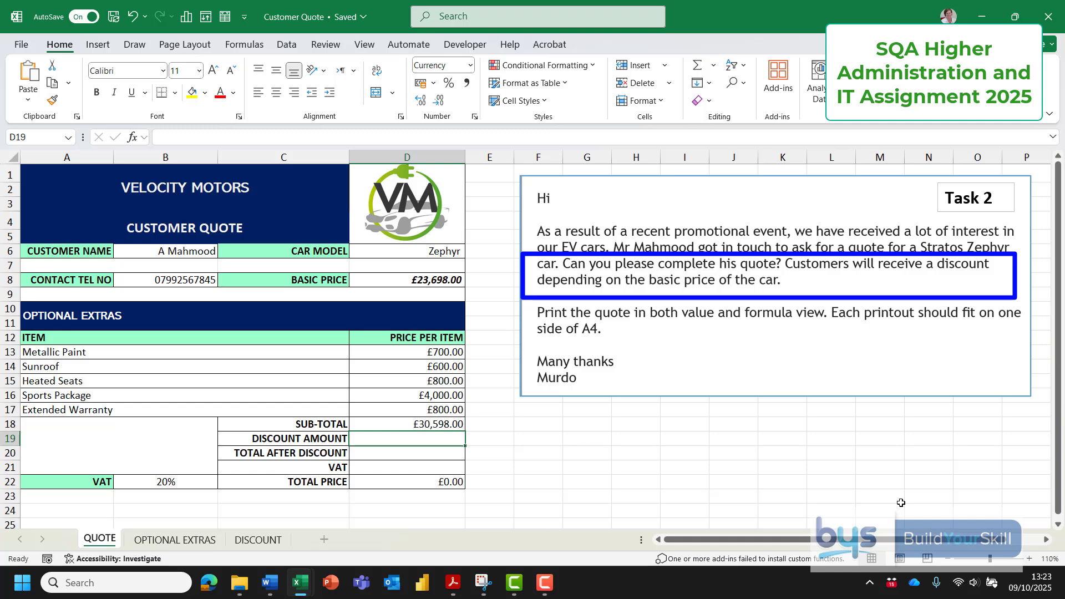
# Check the basic price in D8 against the price bands and discount rates on the DISCOUNT sheet.
pyautogui.click(397, 281)
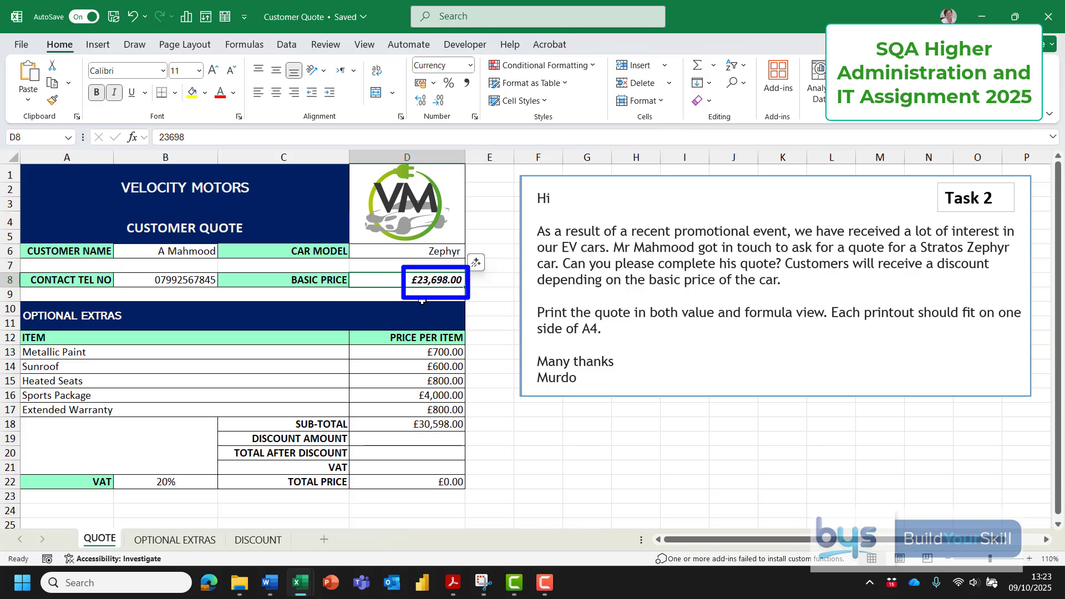
pyautogui.click(402, 440)
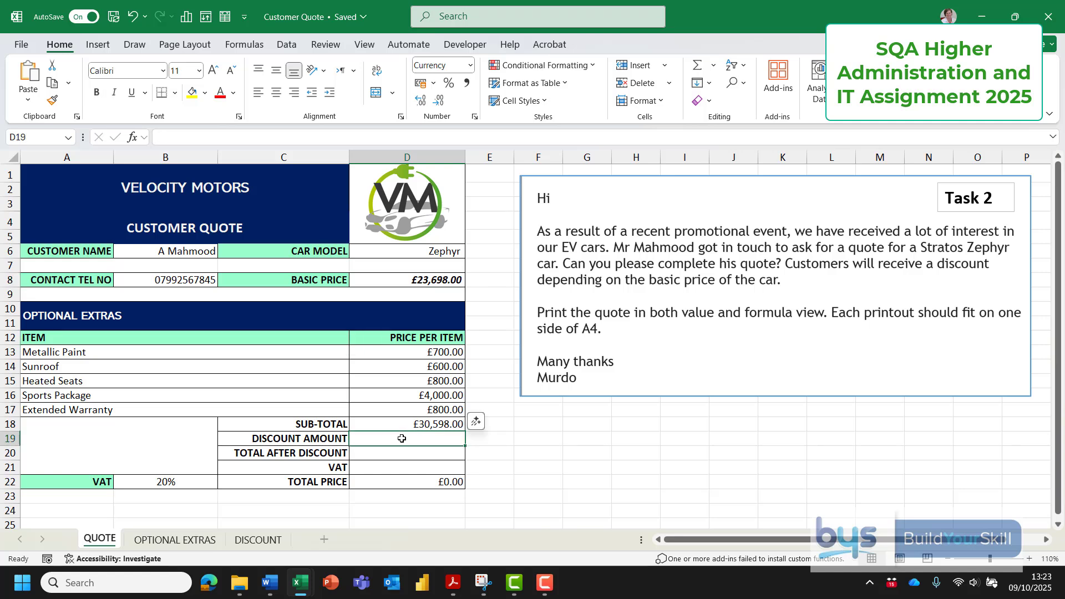
pyautogui.click(258, 539)
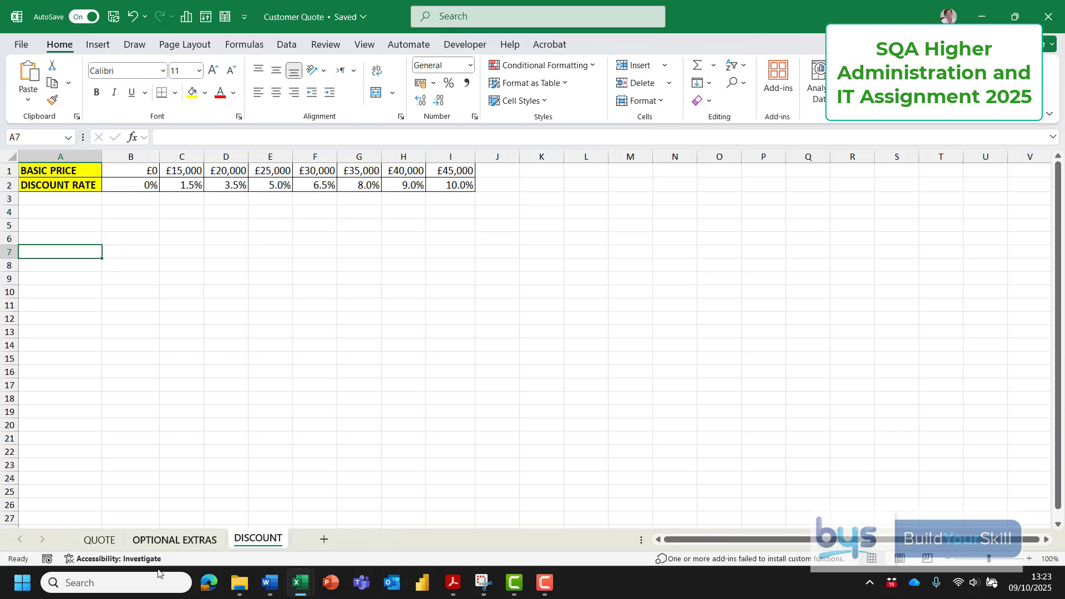
pyautogui.click(100, 541)
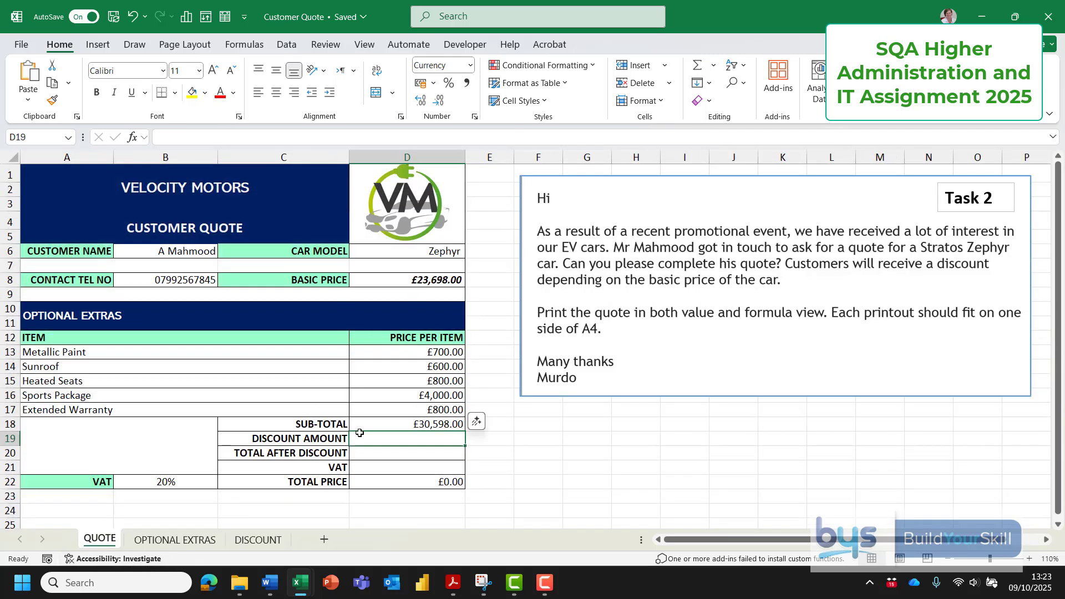
pyautogui.click(271, 542)
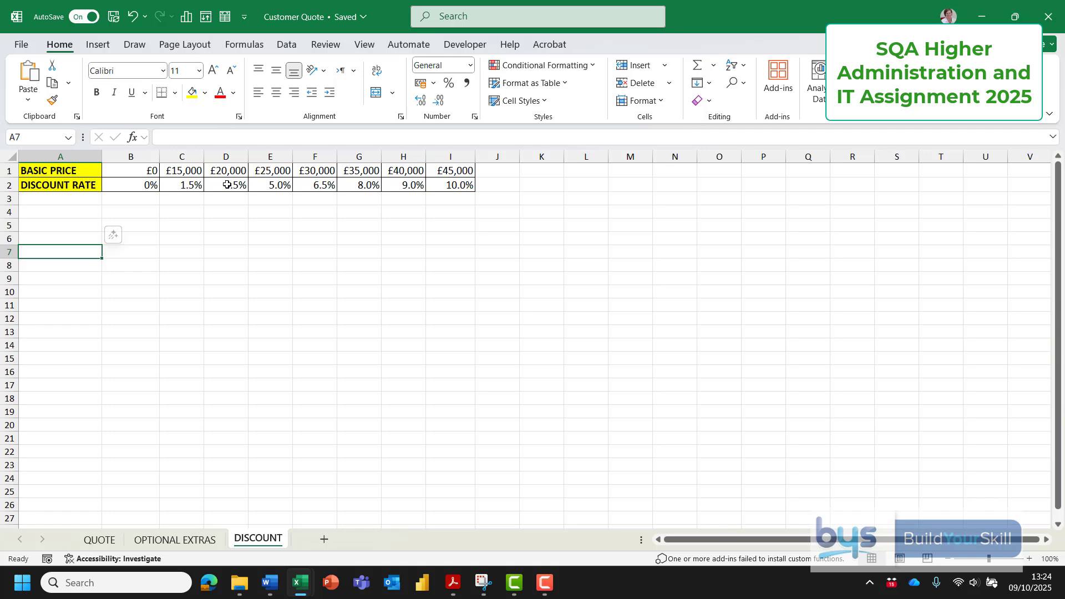
pyautogui.click(116, 540)
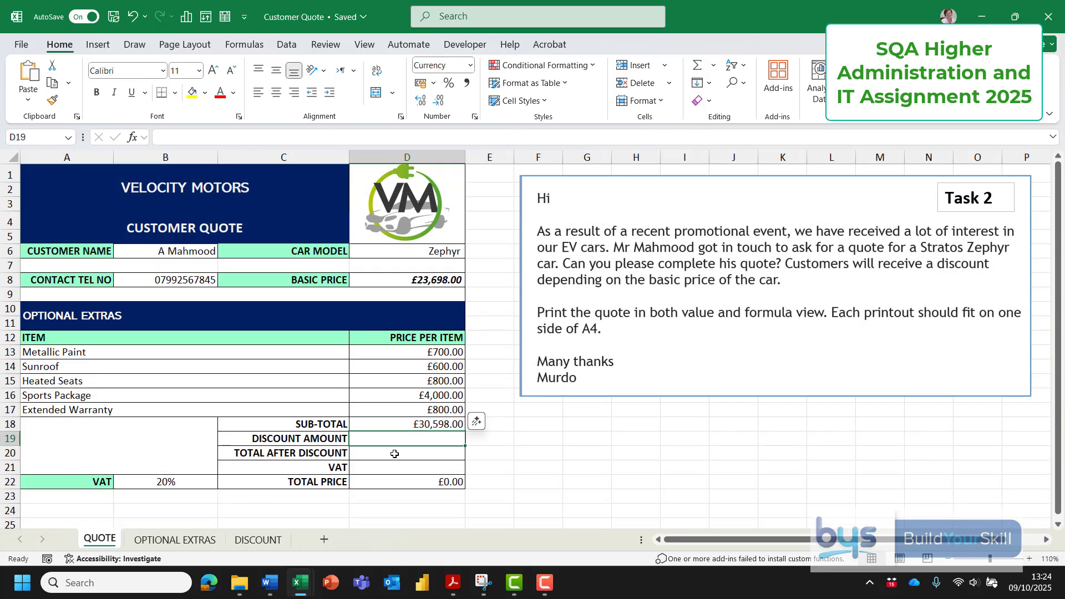
# Start an HLOOKUP in the quote's discount amount cell D19 with the basic price D8 as its lookup value.
pyautogui.write('=')
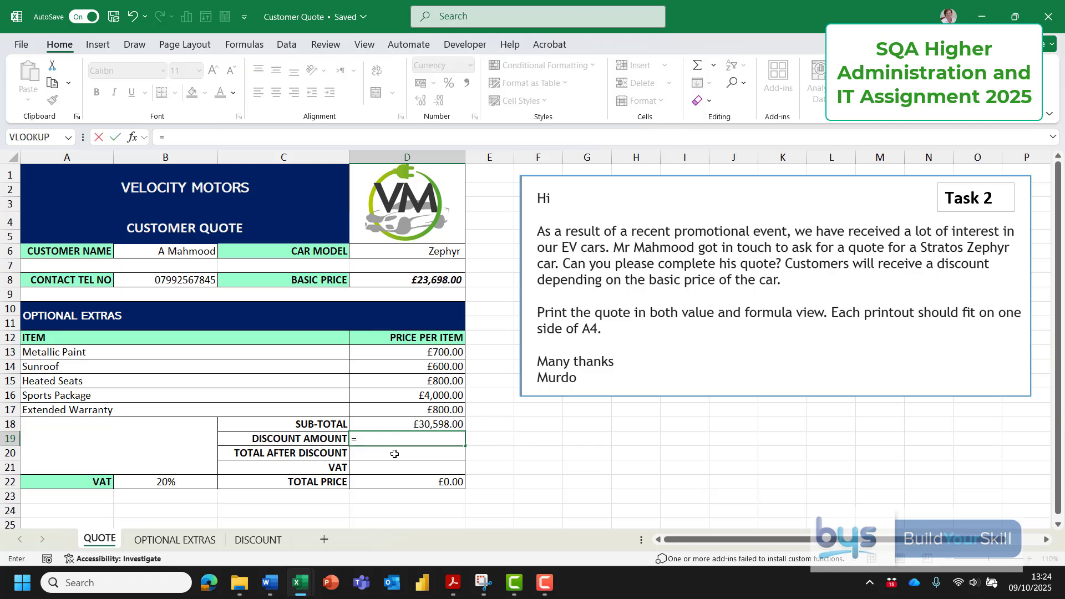
pyautogui.write('hl')
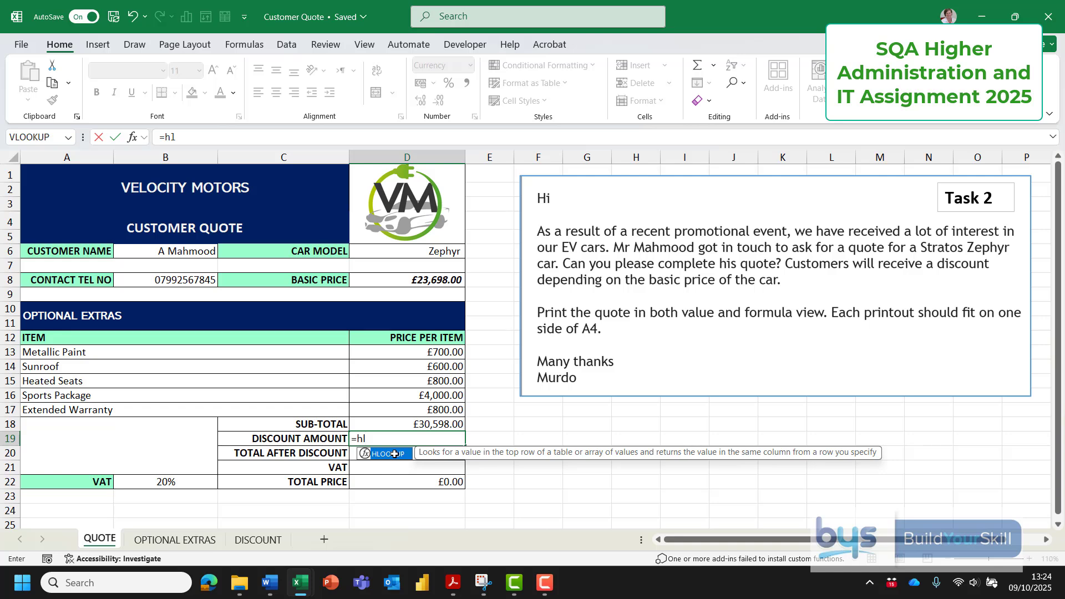
pyautogui.doubleClick(395, 456)
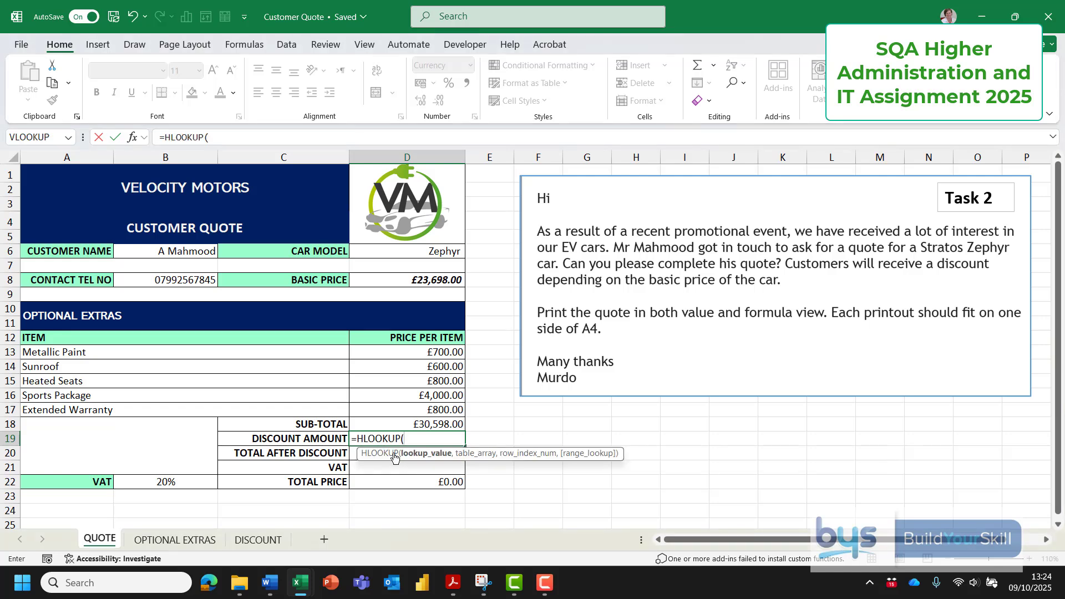
pyautogui.click(132, 139)
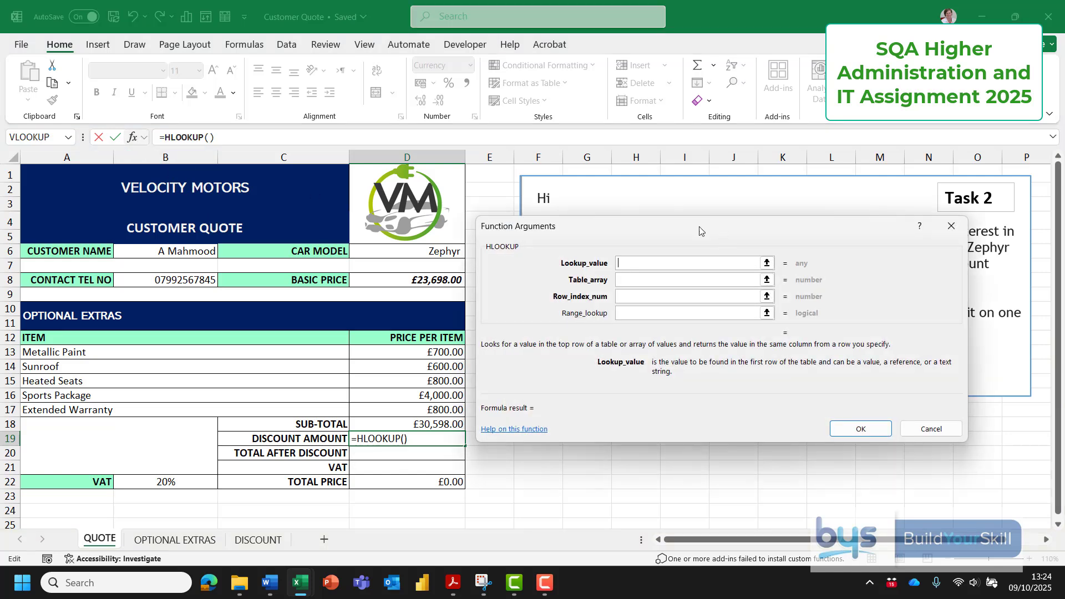
pyautogui.moveTo(701, 225); pyautogui.dragTo(706, 173)
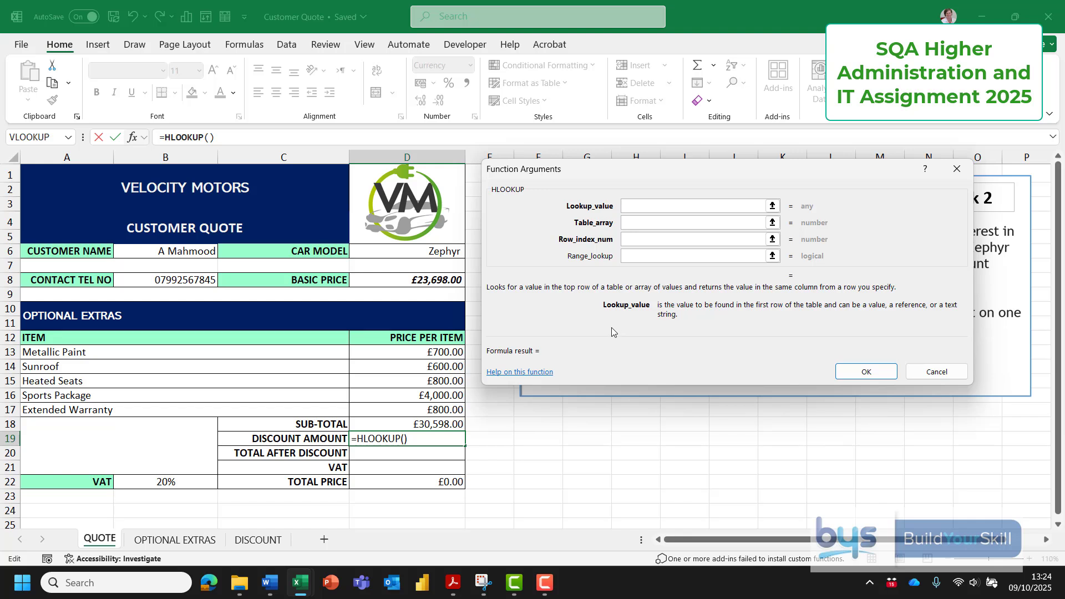
pyautogui.click(409, 279)
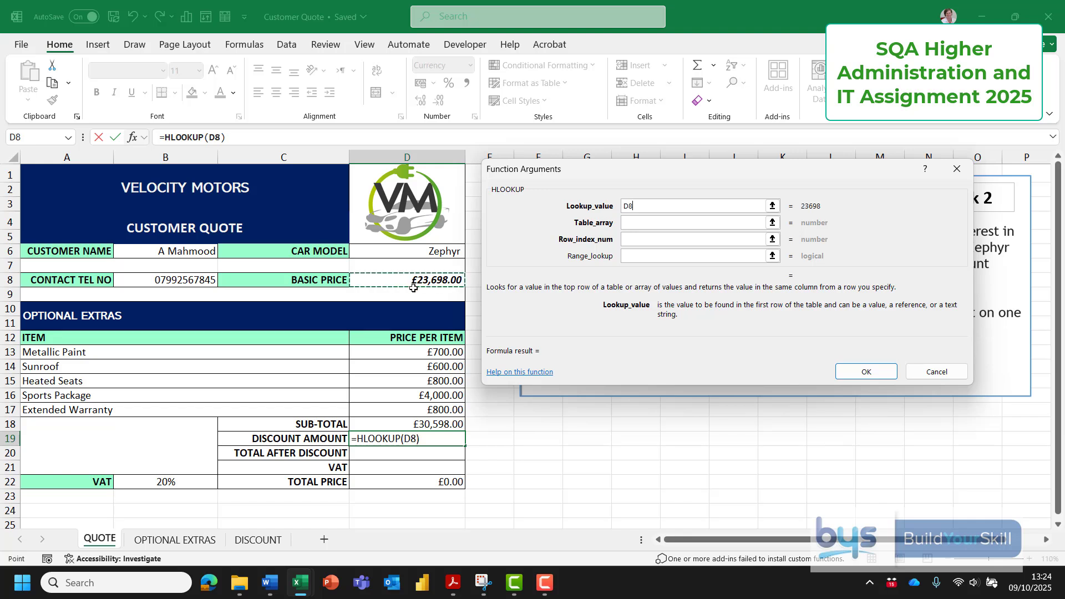
# Set the HLOOKUP's table array to the absolute range $B$1:$I$2 on the DISCOUNT sheet.
pyautogui.click(640, 226)
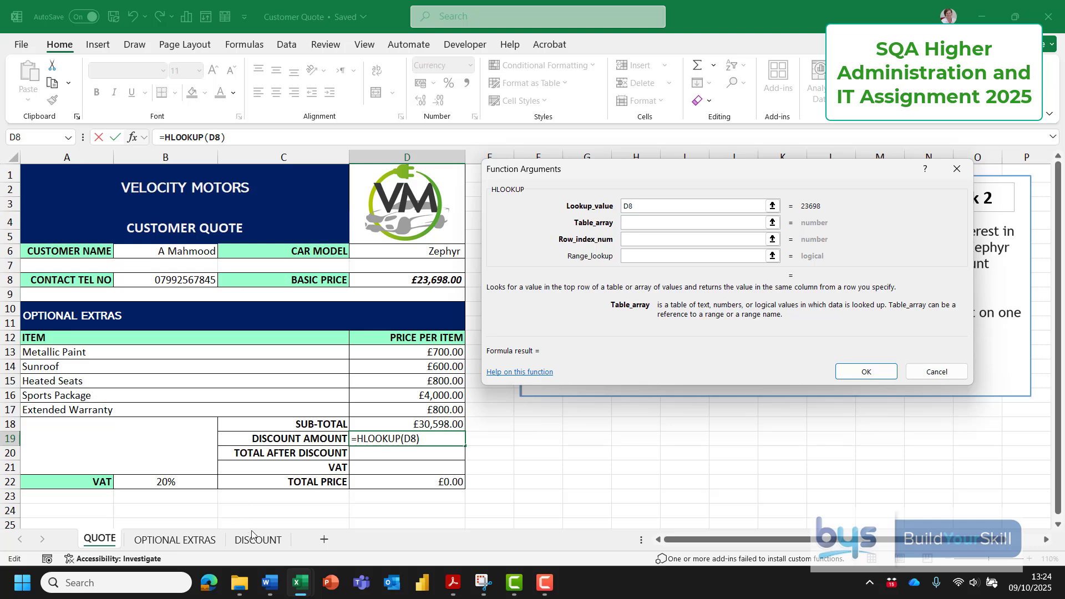
pyautogui.click(269, 540)
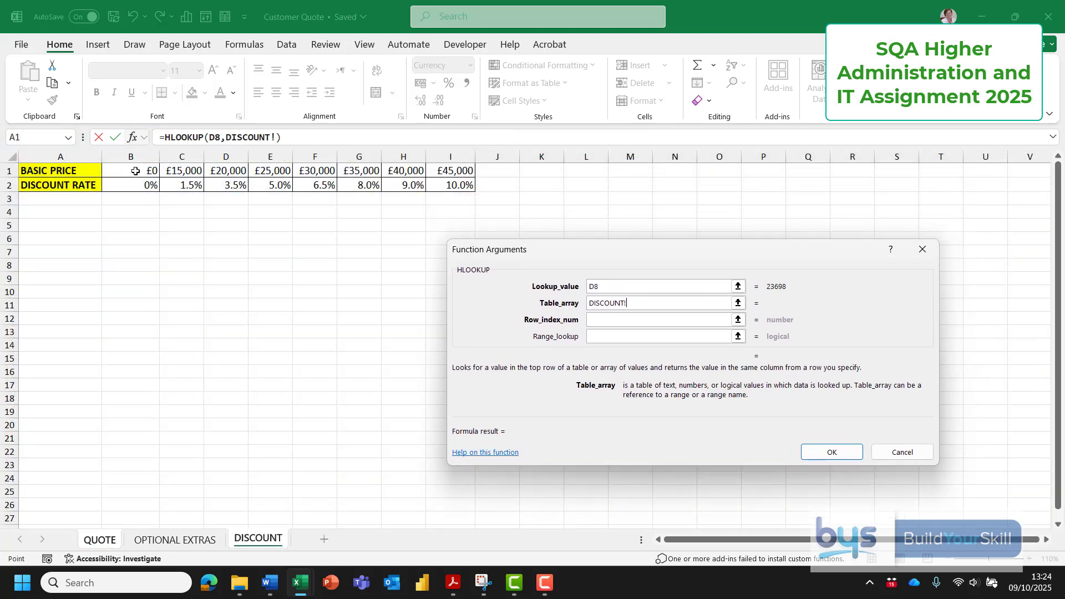
pyautogui.moveTo(135, 171); pyautogui.dragTo(438, 179)
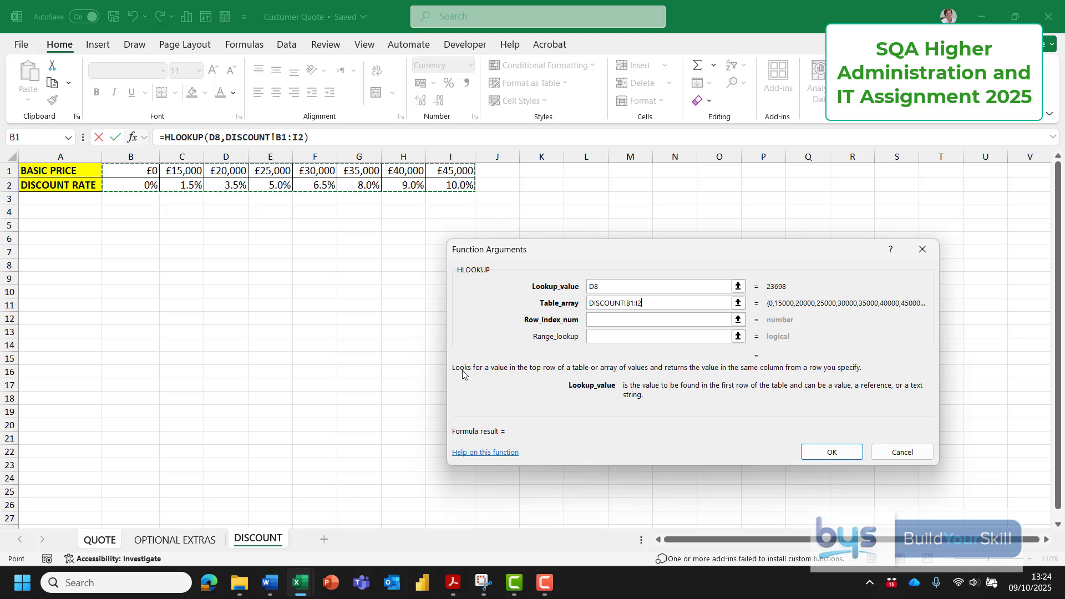
pyautogui.press('F4')
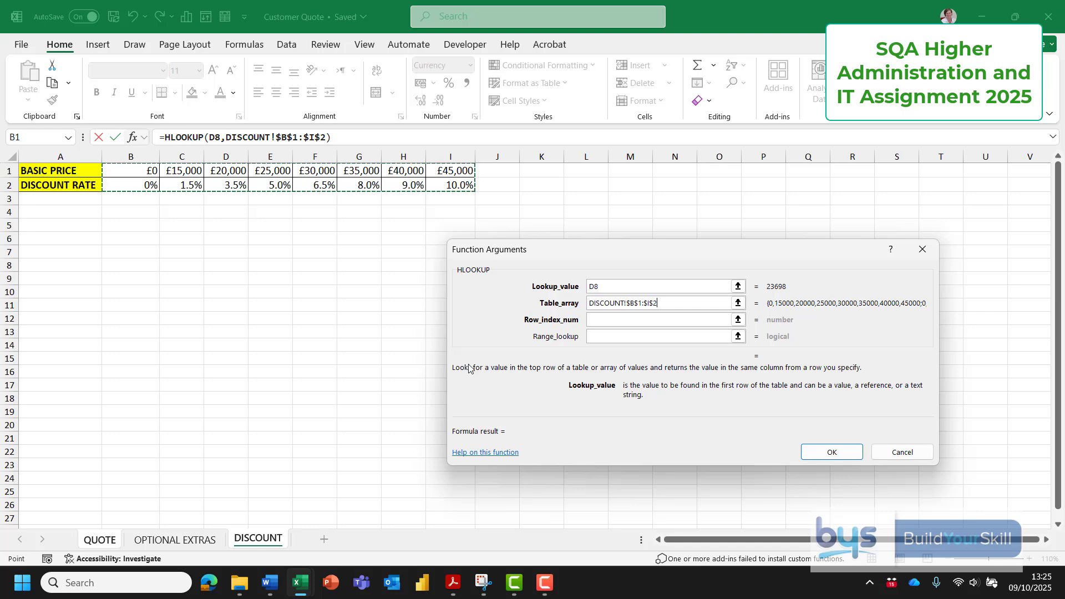
# Set the row index to 2 and the range lookup to True, and complete the HLOOKUP in D19.
pyautogui.click(616, 318)
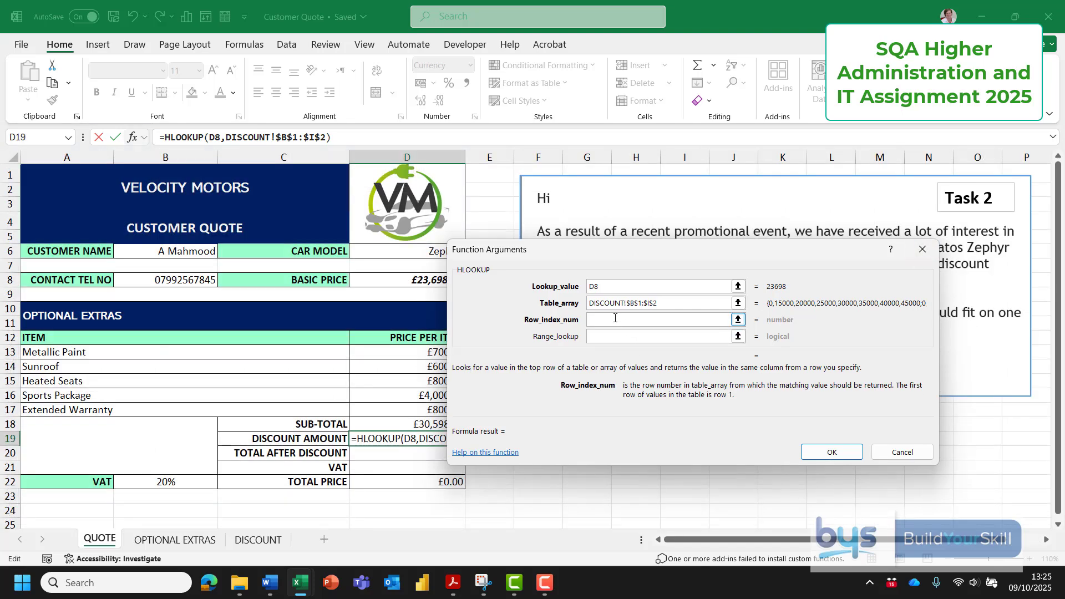
pyautogui.write('2')
pyautogui.click(597, 338)
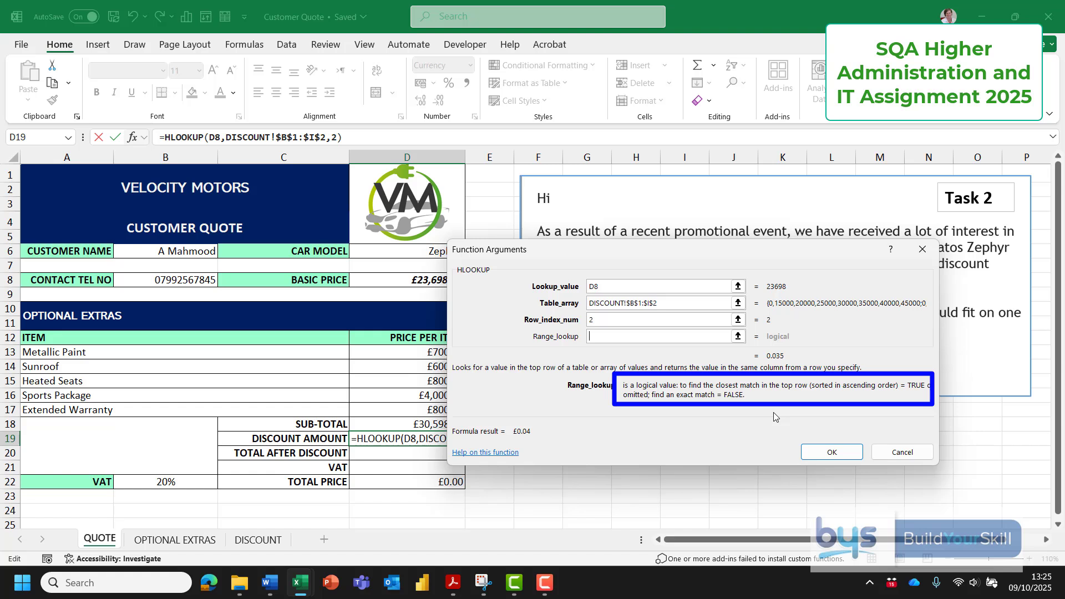
pyautogui.write('True')
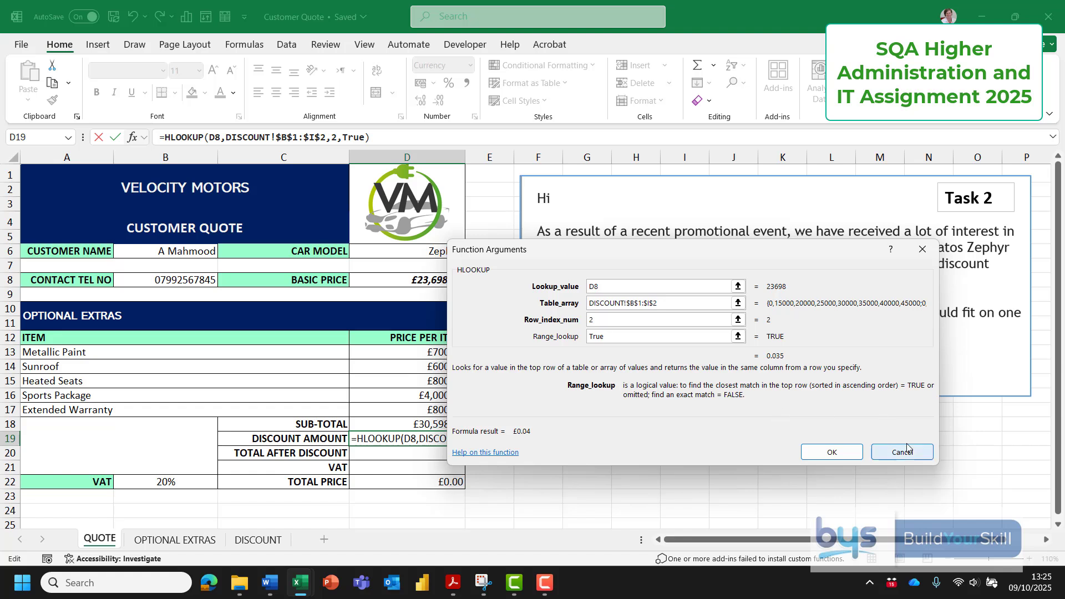
pyautogui.click(832, 452)
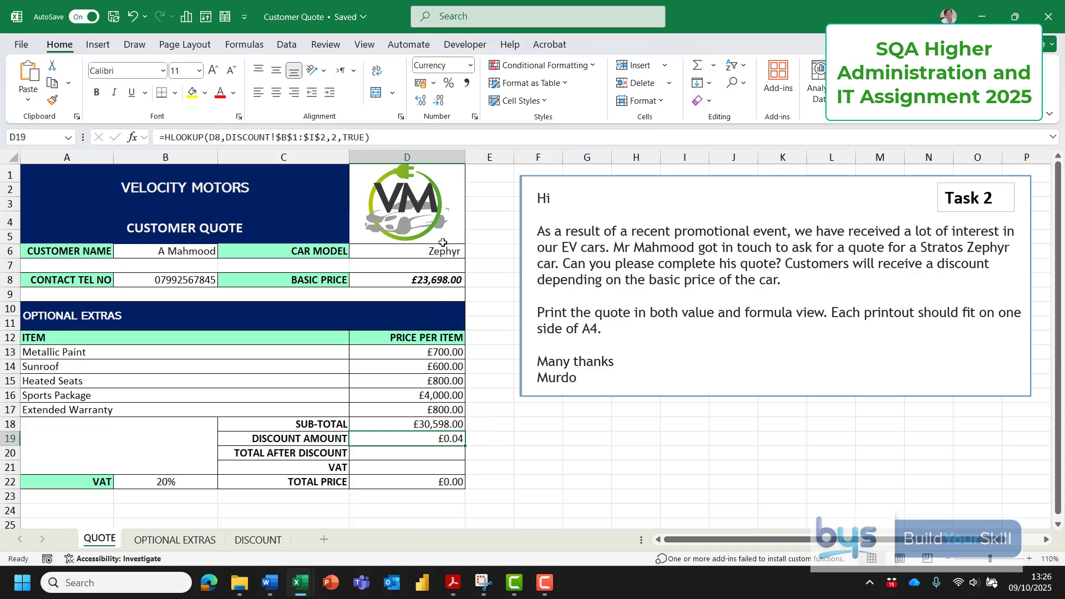
# Preview D19's result in the available number formats, and extend its formula to multiply the HLOOKUP by the basic price in D8.
pyautogui.click(471, 67)
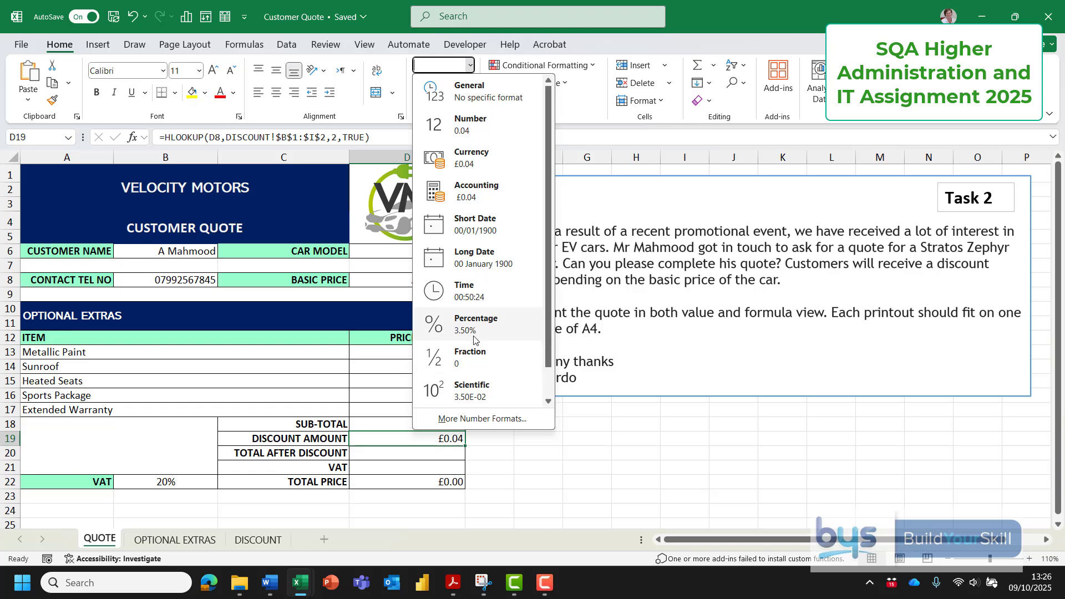
pyautogui.click(412, 441)
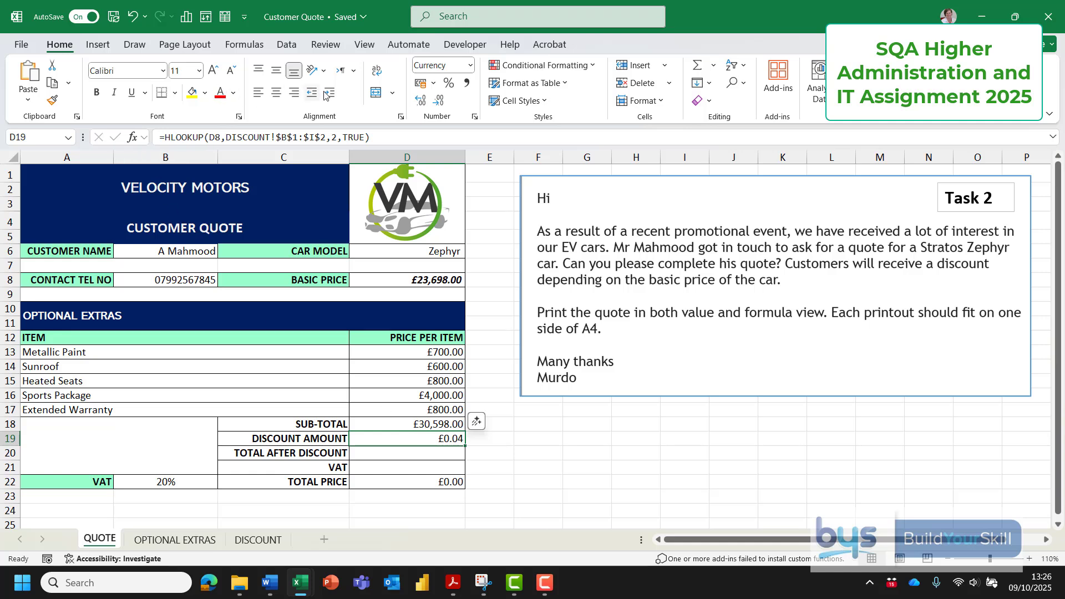
pyautogui.click(379, 137)
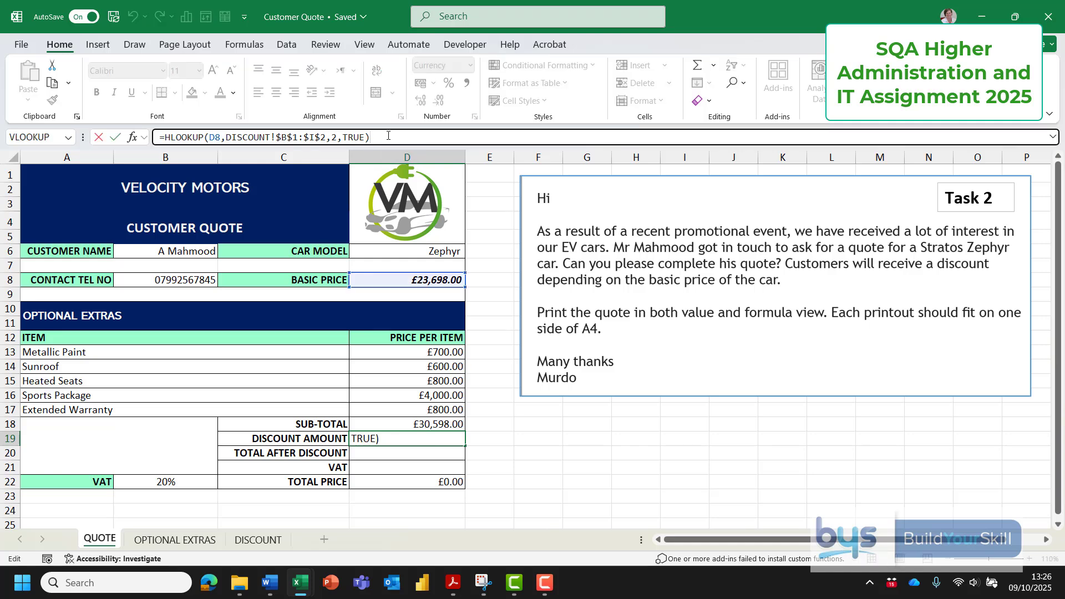
pyautogui.write('*')
pyautogui.click(401, 281)
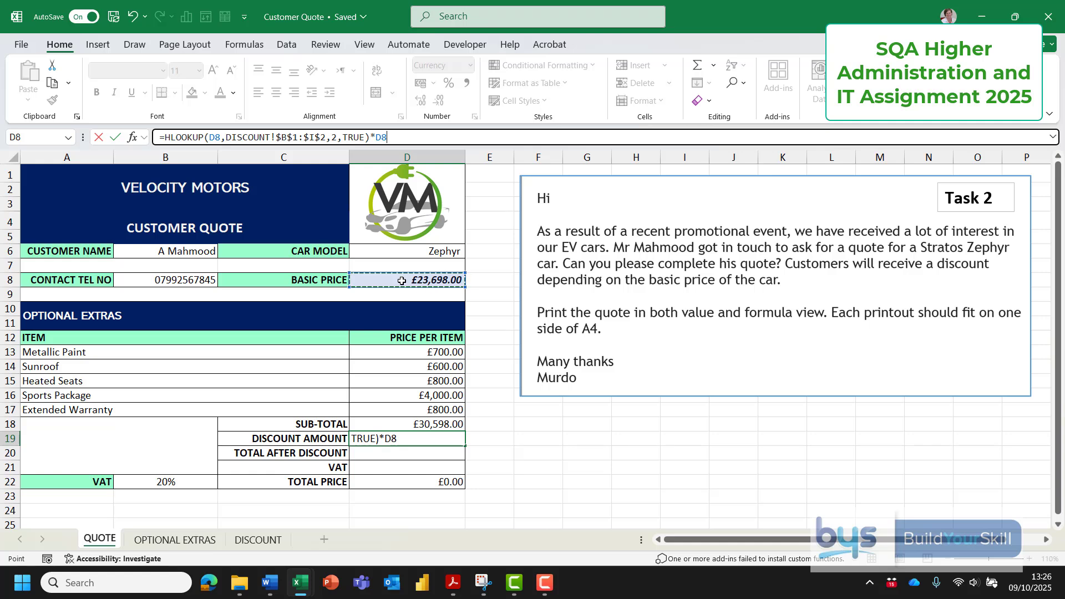
pyautogui.press('Return')
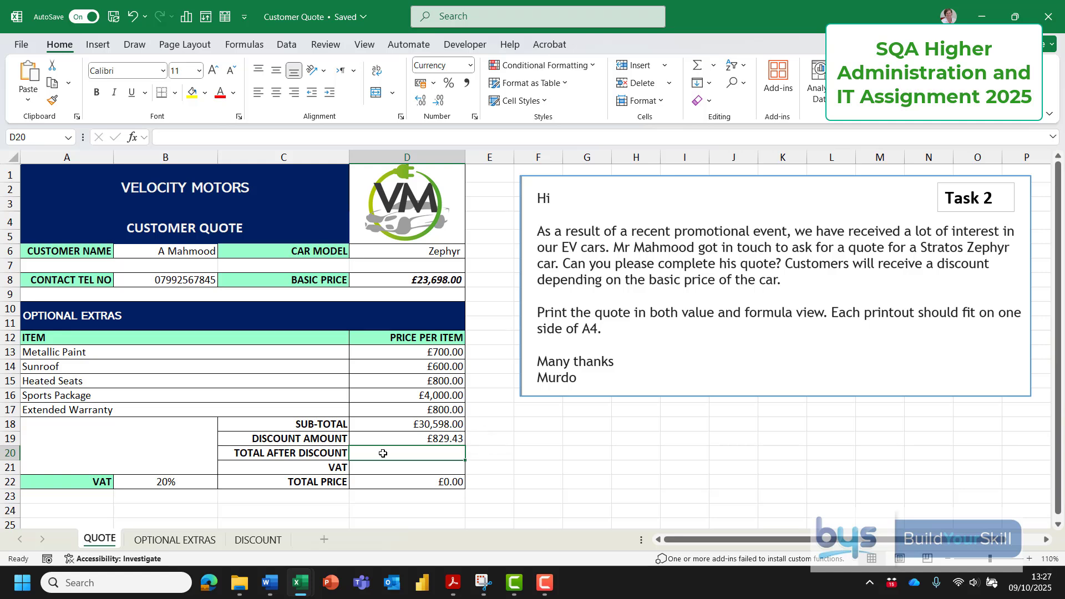
# Calculate the total after discount in D20 by subtracting the discount amount from the sub-total with =D18-D19.
pyautogui.write('=')
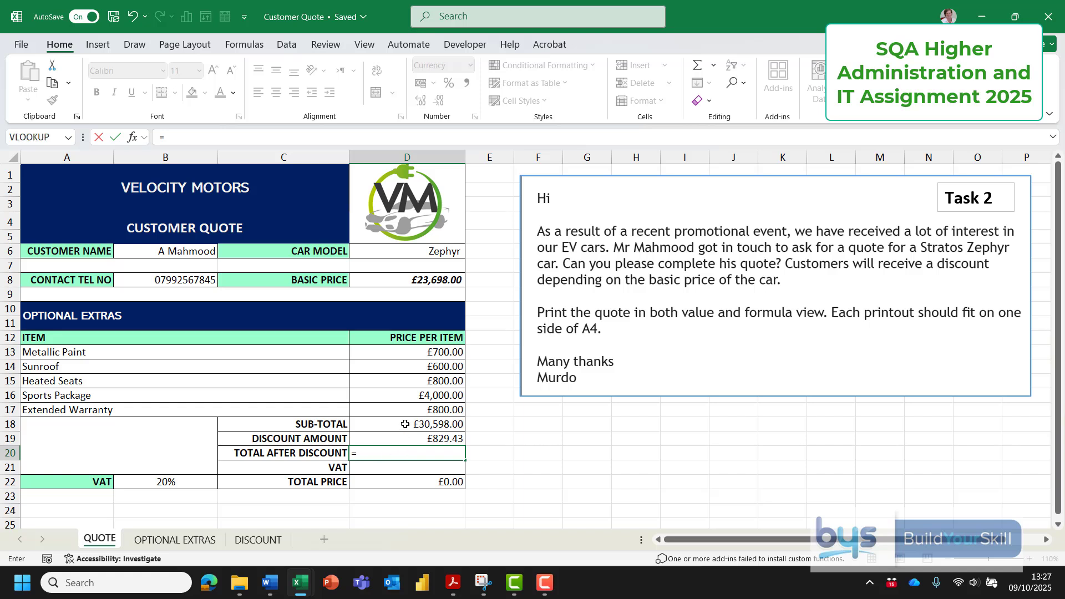
pyautogui.click(406, 425)
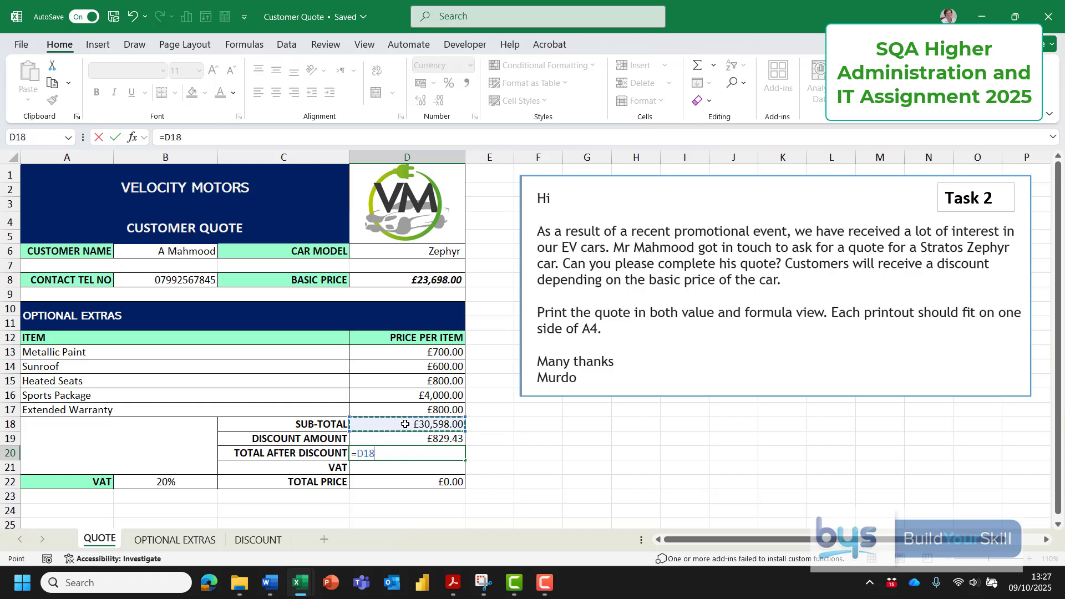
pyautogui.write('-')
pyautogui.click(409, 438)
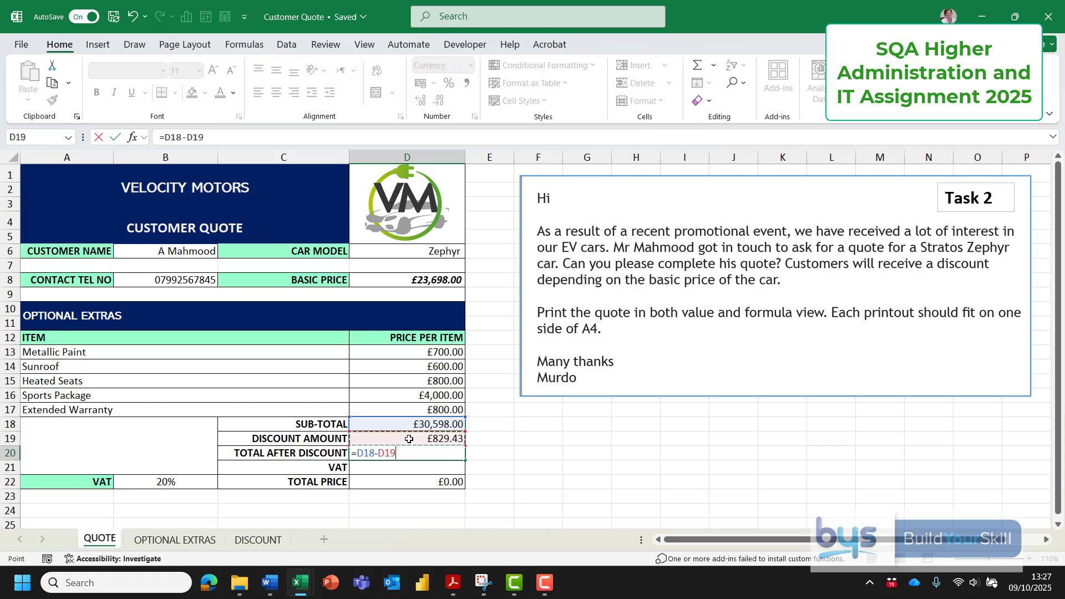
pyautogui.press('Return')
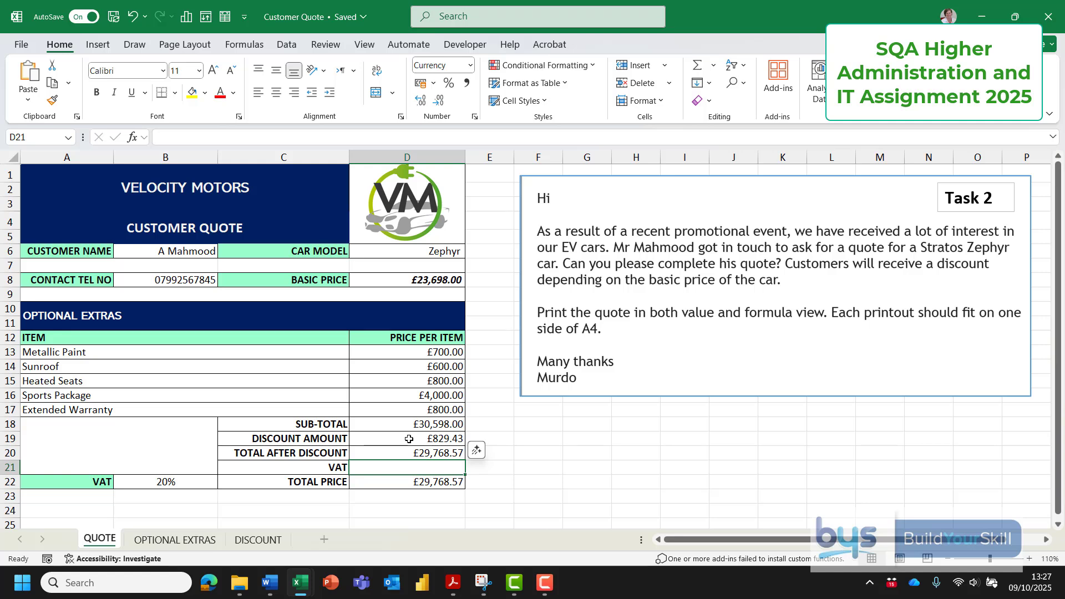
# Calculate the VAT in D21 from the total after discount and the VAT rate with =D20*B22.
pyautogui.write('=')
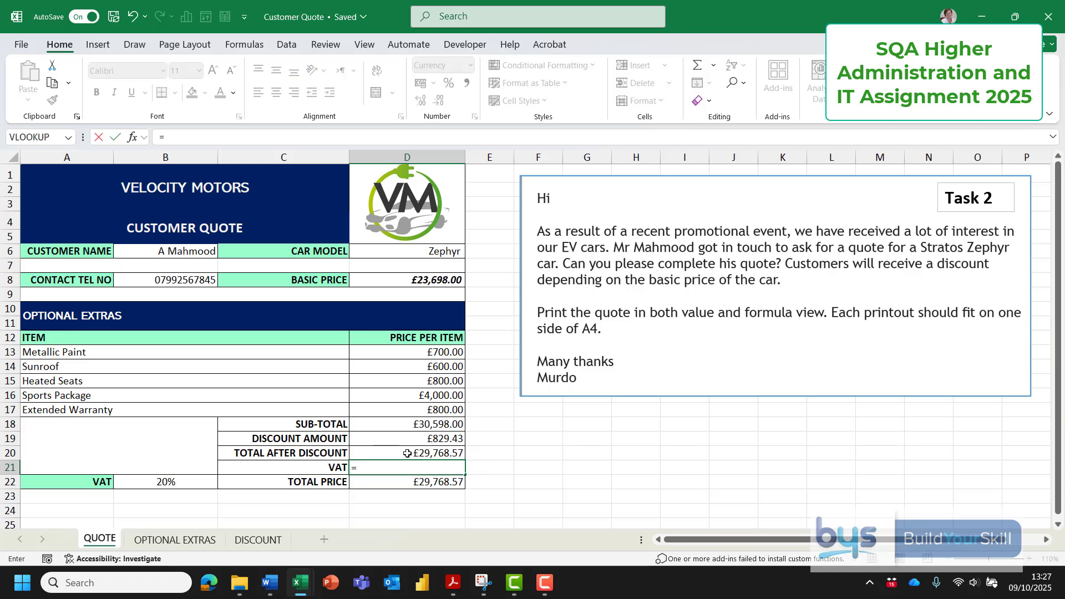
pyautogui.click(407, 453)
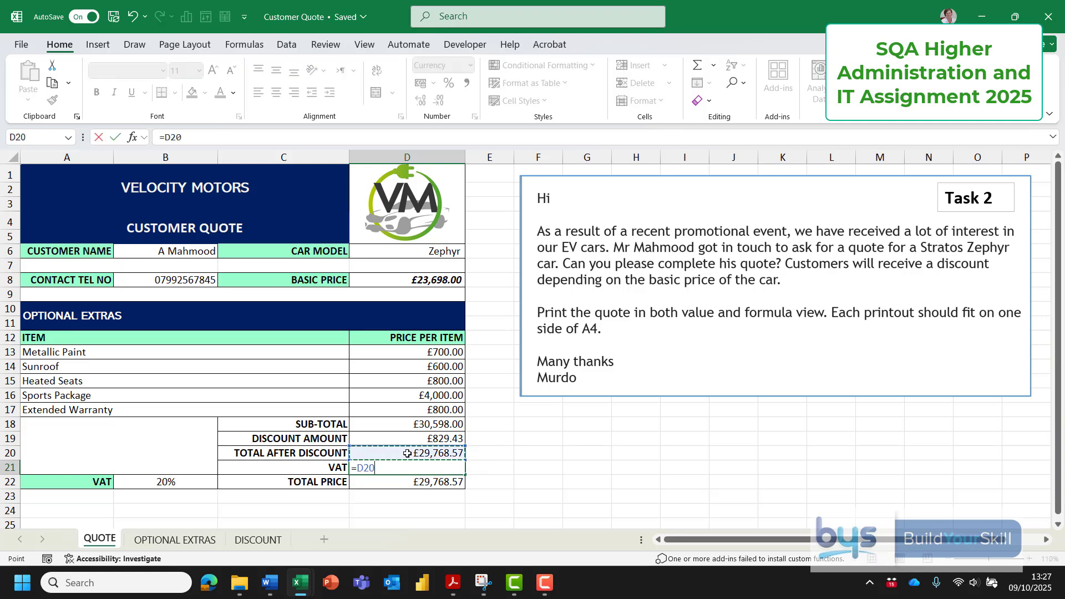
pyautogui.write('*')
pyautogui.write('20')
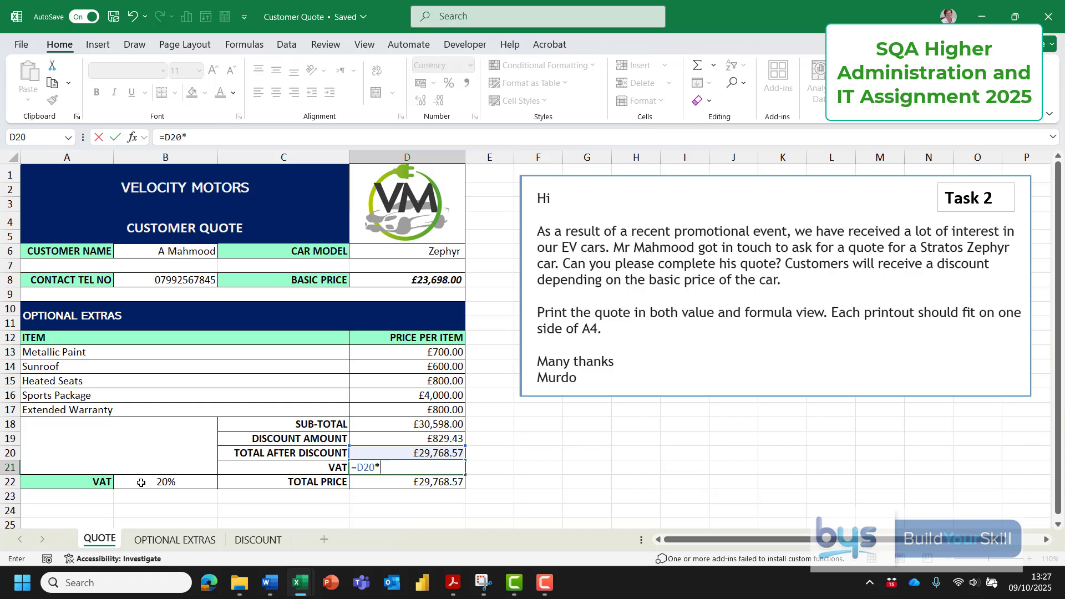
pyautogui.click(141, 482)
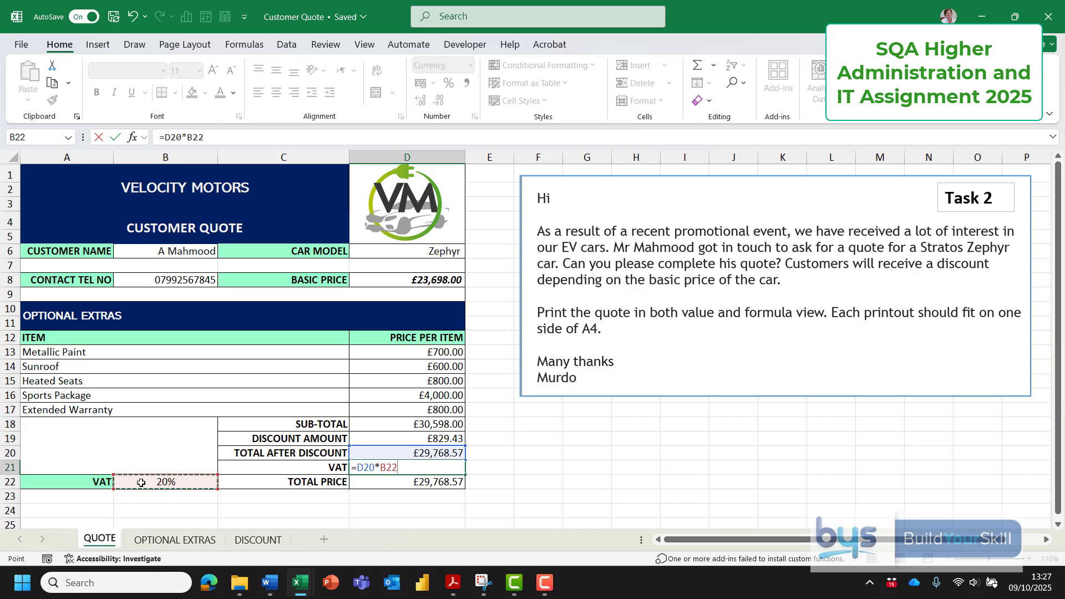
pyautogui.press('Return')
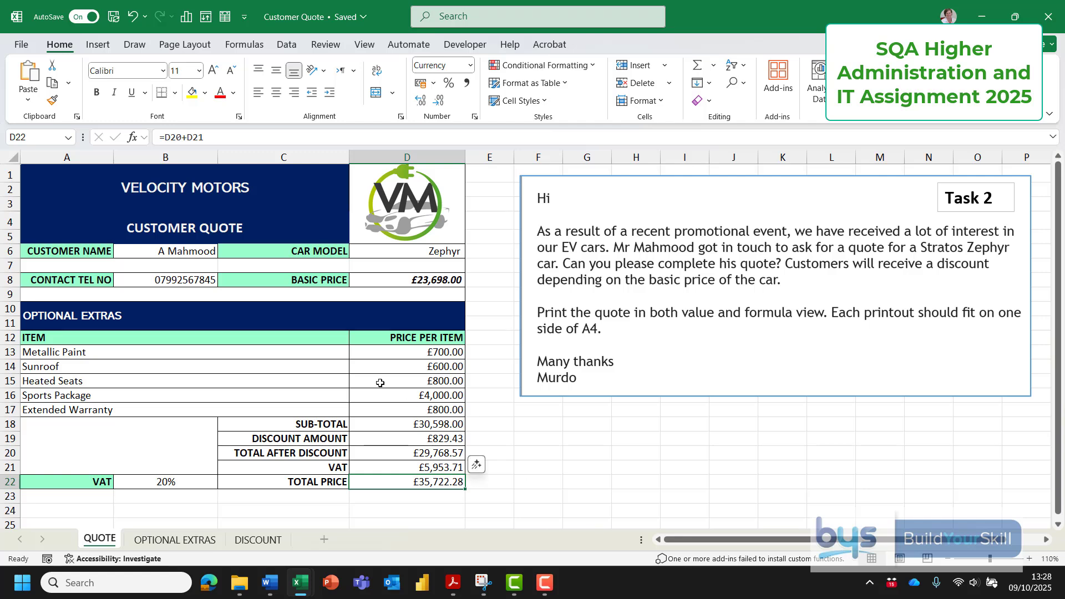
# Select the quote range A1:D22 and set the print settings to print only the current selection, checking the preview in value view.
pyautogui.moveTo(58, 172); pyautogui.dragTo(415, 475)
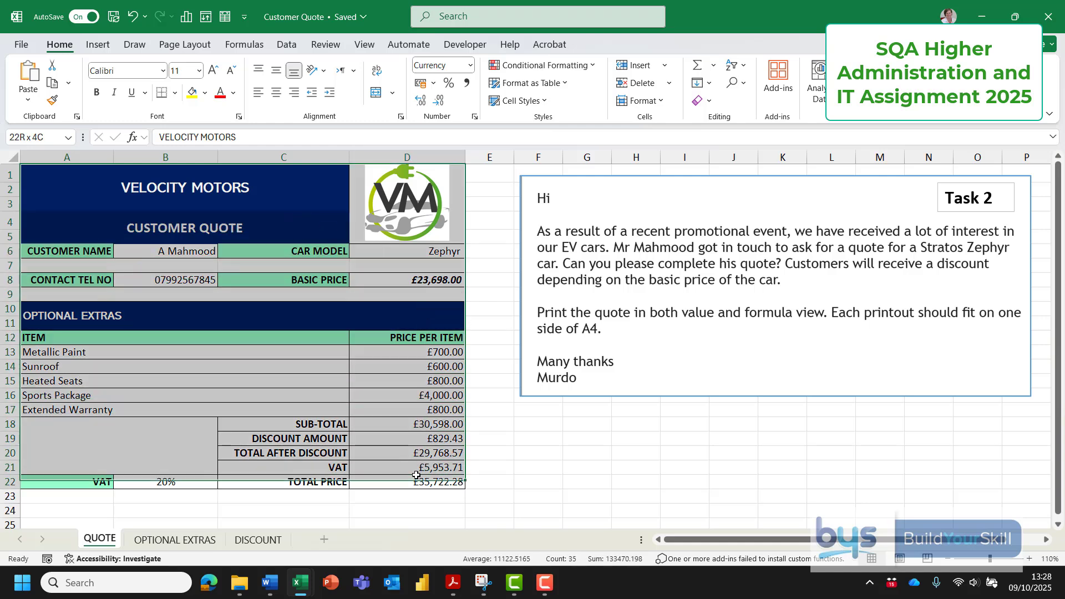
pyautogui.click(20, 45)
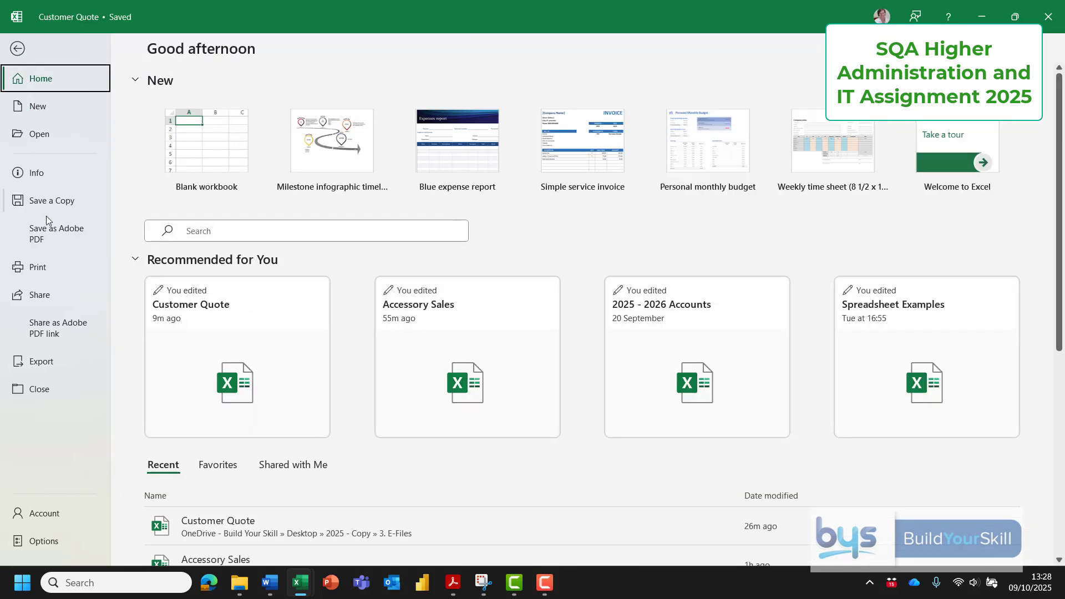
pyautogui.click(46, 264)
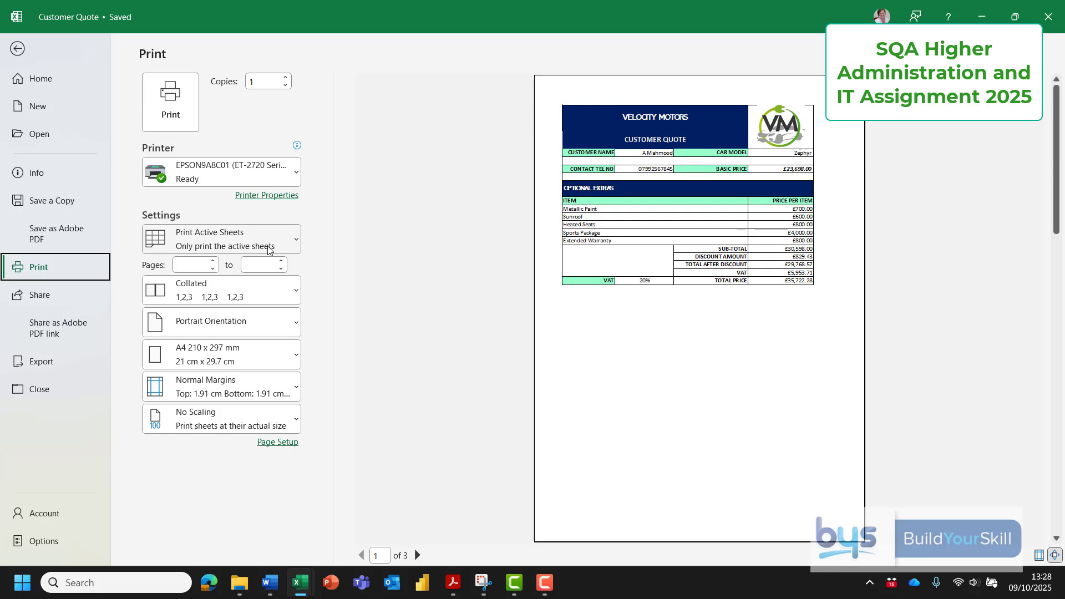
pyautogui.click(292, 237)
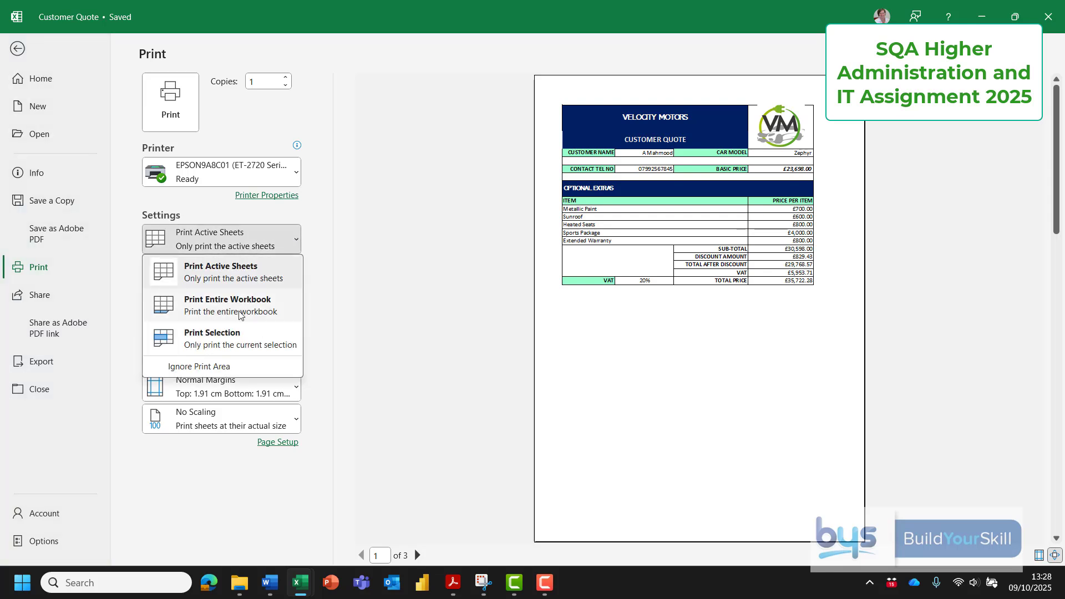
pyautogui.click(235, 333)
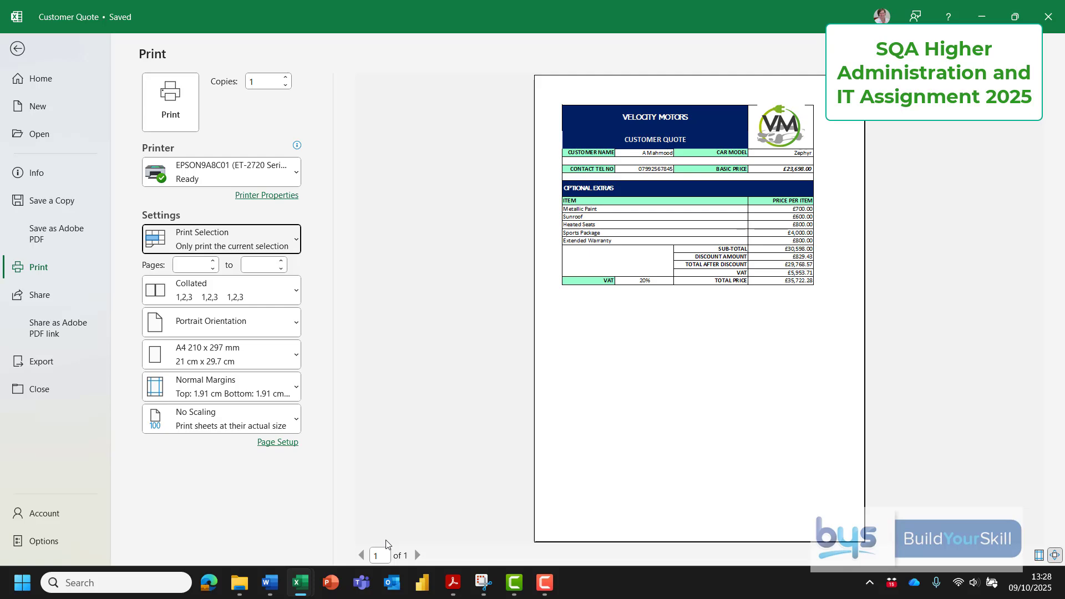
pyautogui.press('Escape')
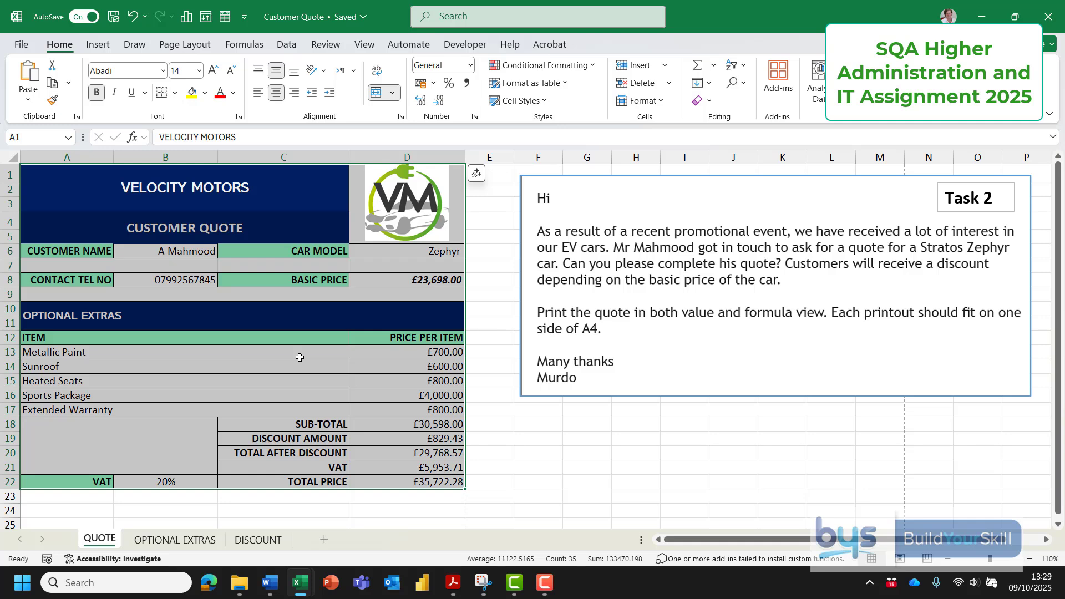
# Show the sheet's formulas, narrow columns B and C, and widen column D so the full VLOOKUP formulas fit.
pyautogui.click(242, 47)
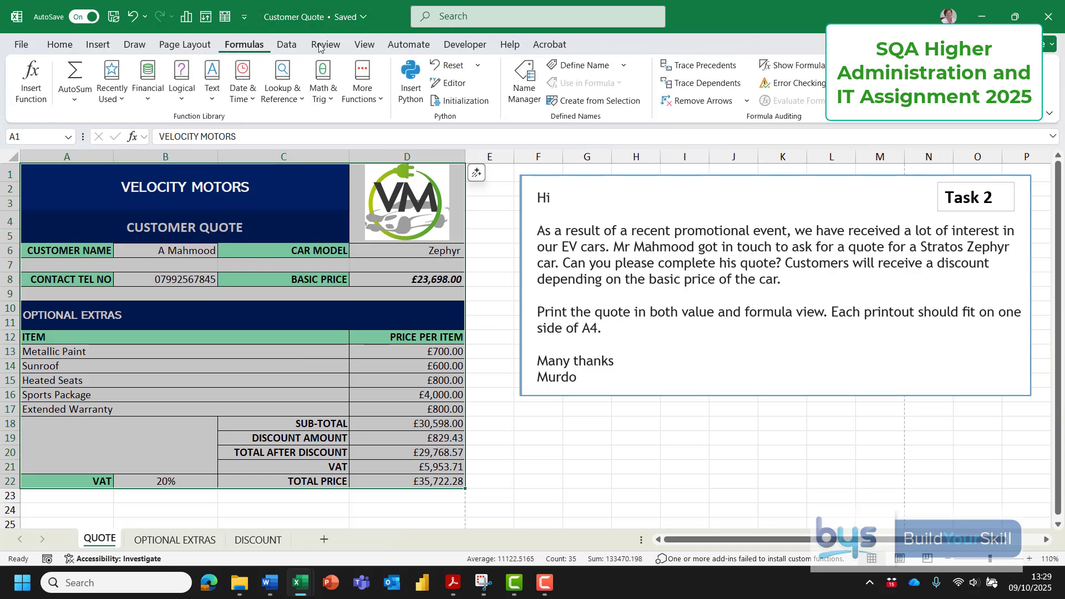
pyautogui.click(779, 69)
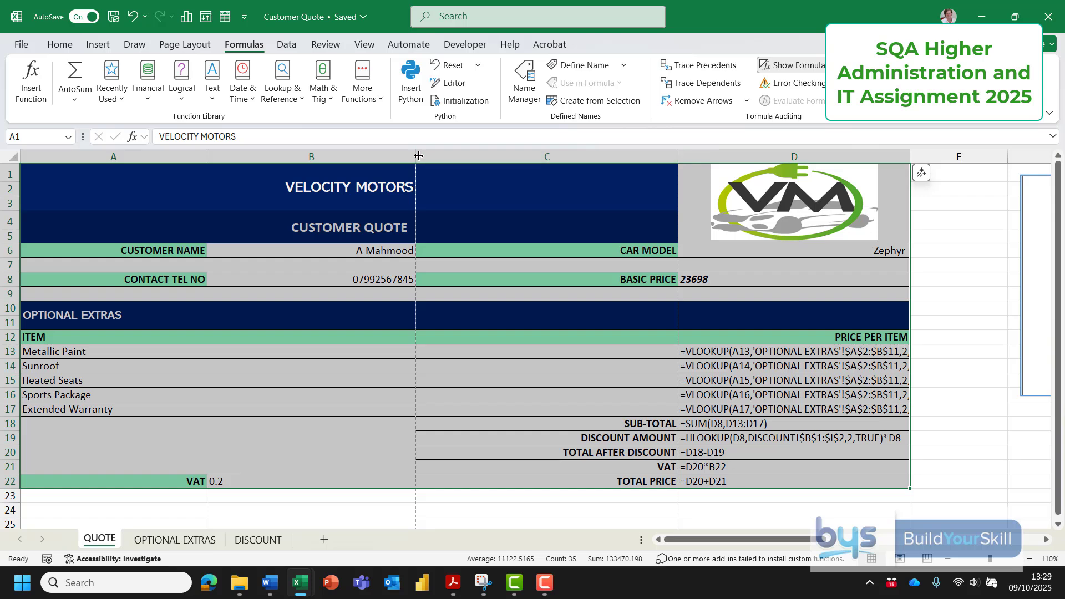
pyautogui.moveTo(416, 157); pyautogui.dragTo(290, 159)
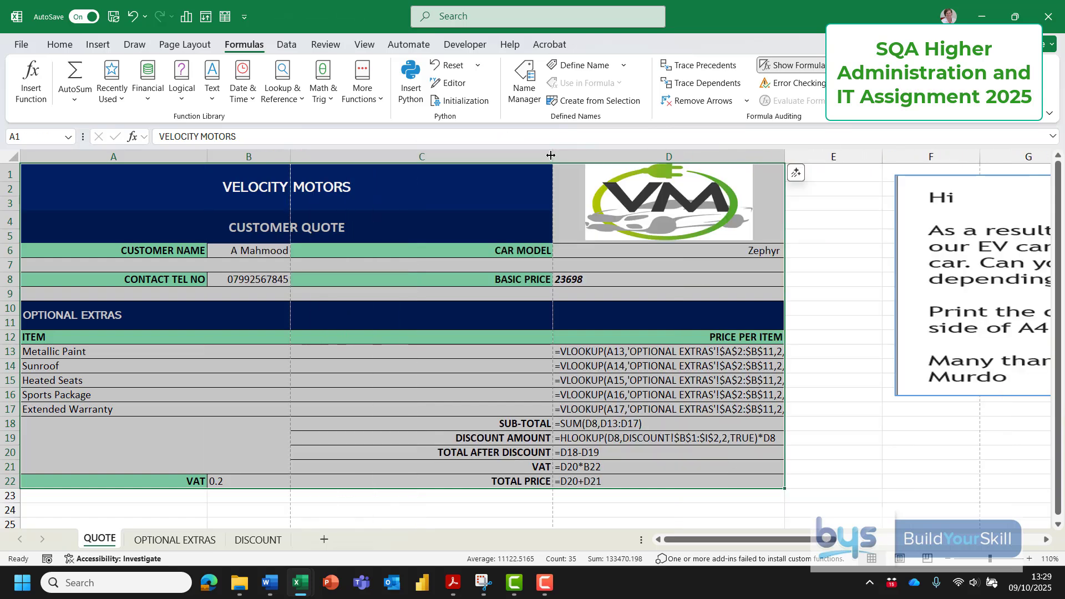
pyautogui.moveTo(553, 157); pyautogui.dragTo(391, 156)
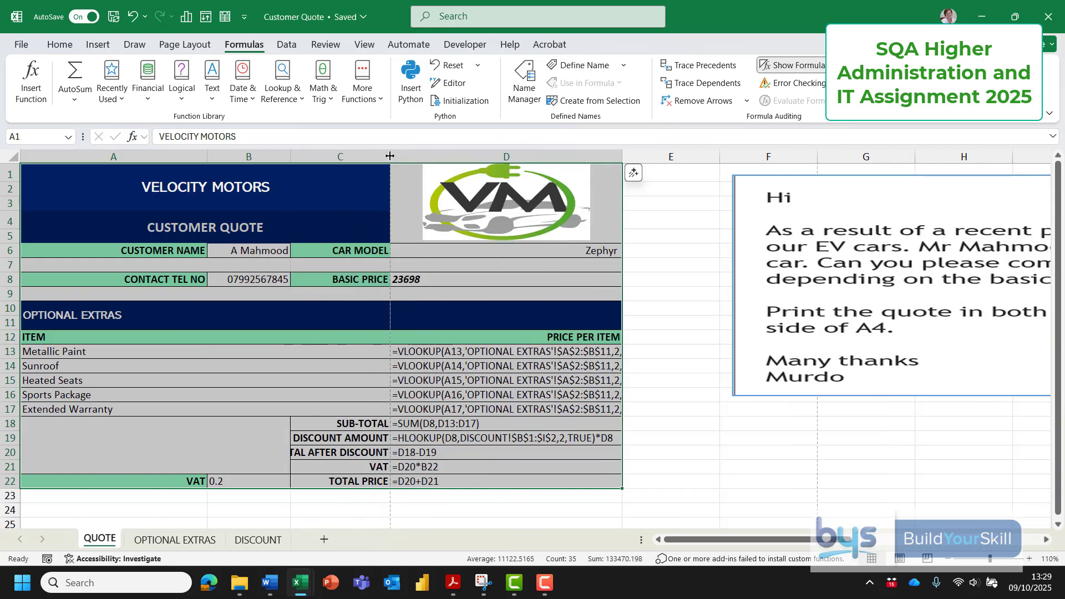
pyautogui.moveTo(622, 157); pyautogui.dragTo(703, 167)
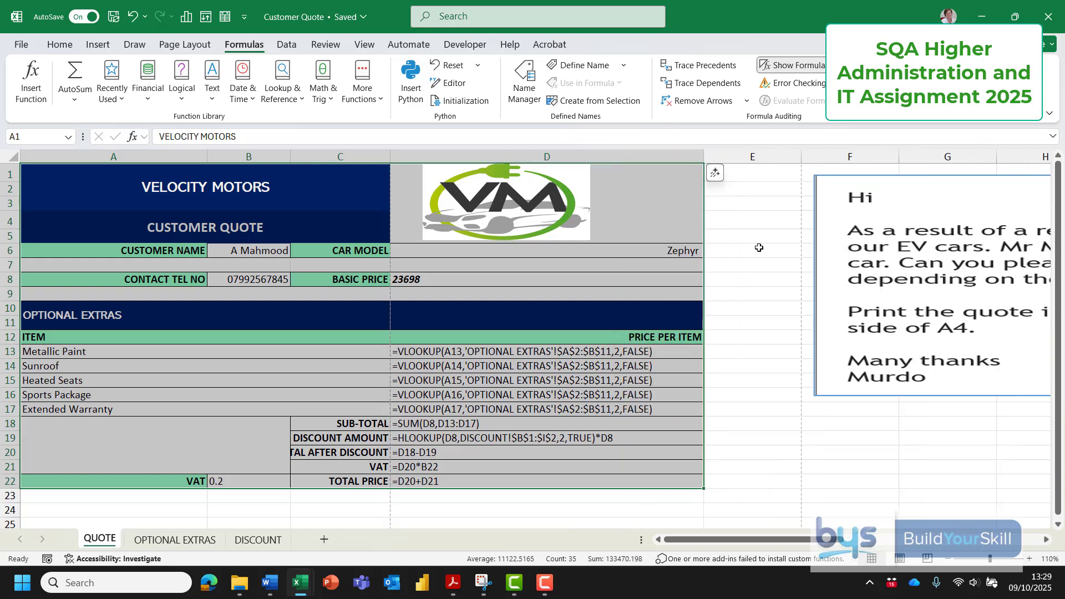
pyautogui.moveTo(703, 156); pyautogui.dragTo(697, 154)
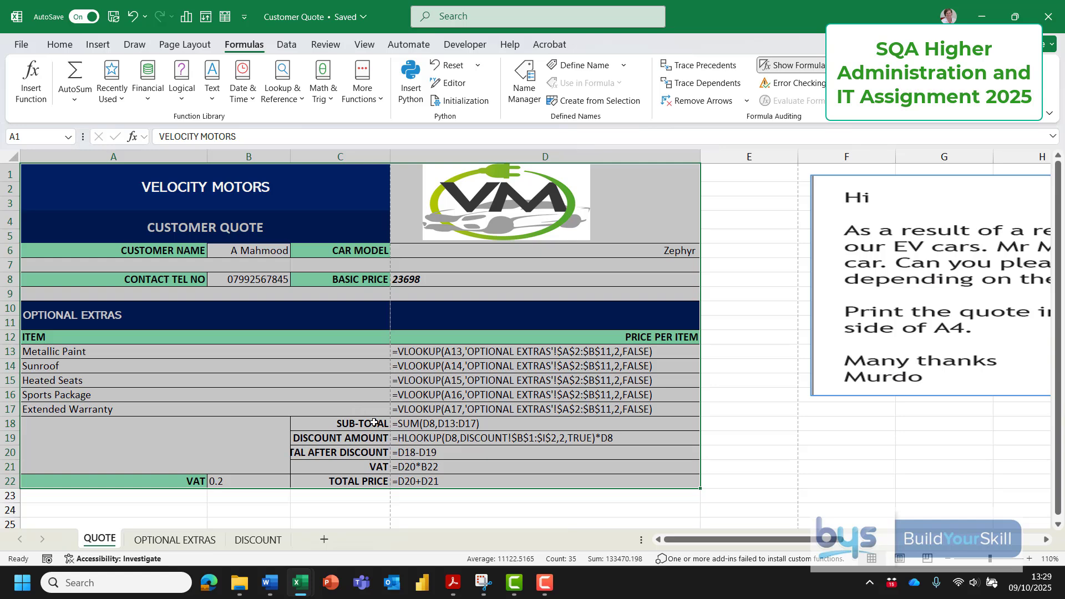
# Change the page orientation to landscape and open the print preview of the formula view.
pyautogui.click(169, 46)
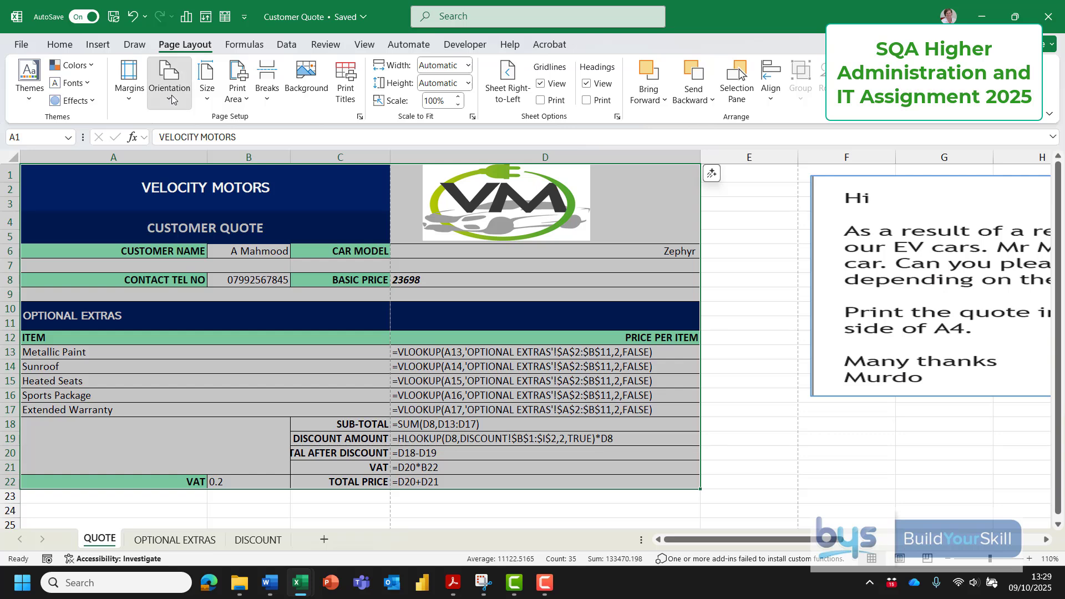
pyautogui.click(170, 80)
pyautogui.click(205, 159)
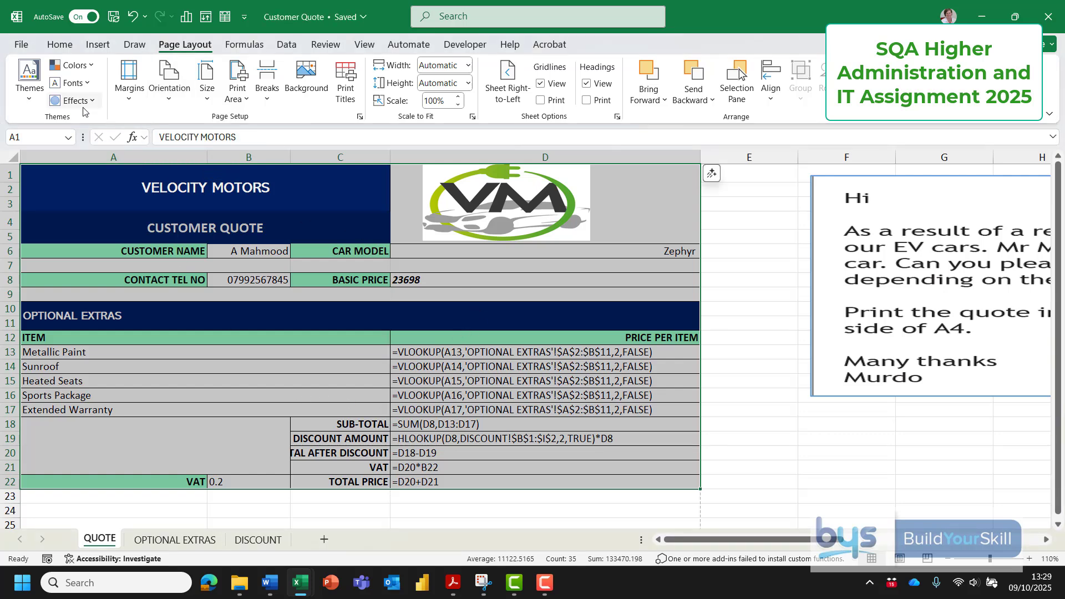
pyautogui.click(21, 45)
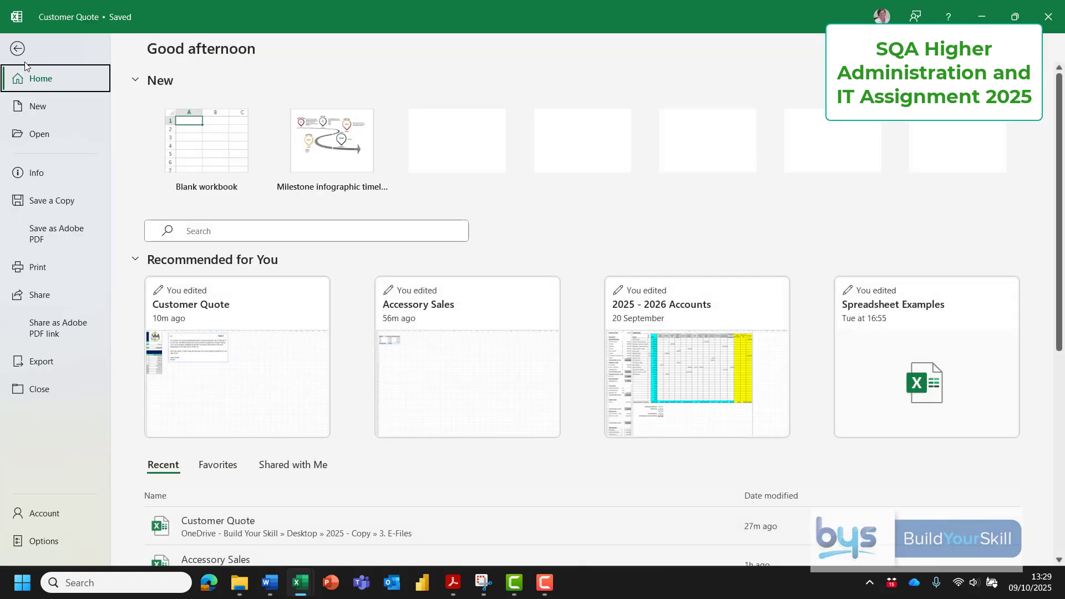
pyautogui.click(51, 268)
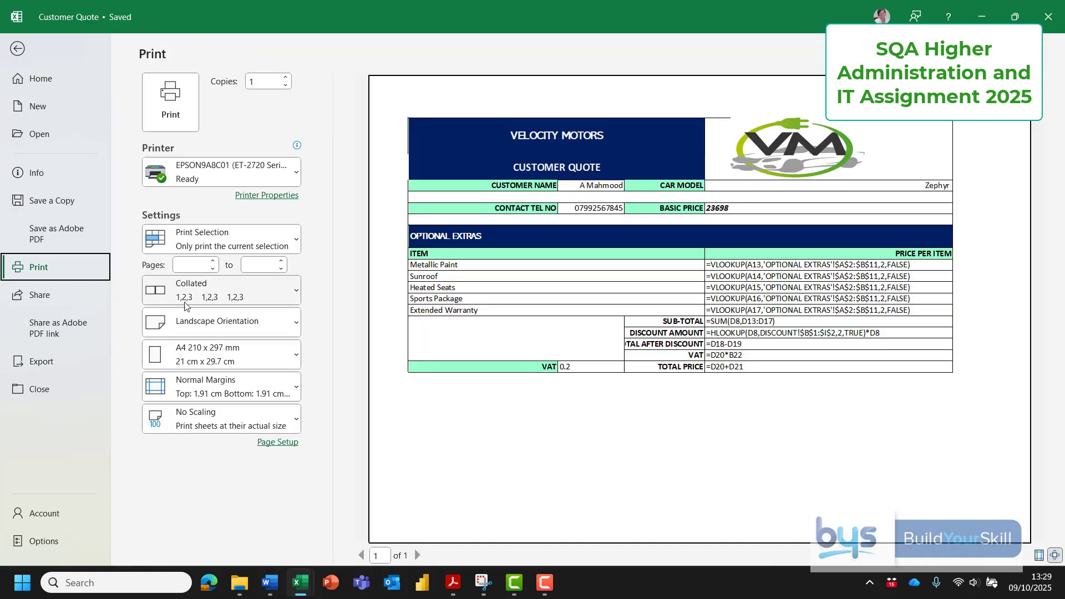